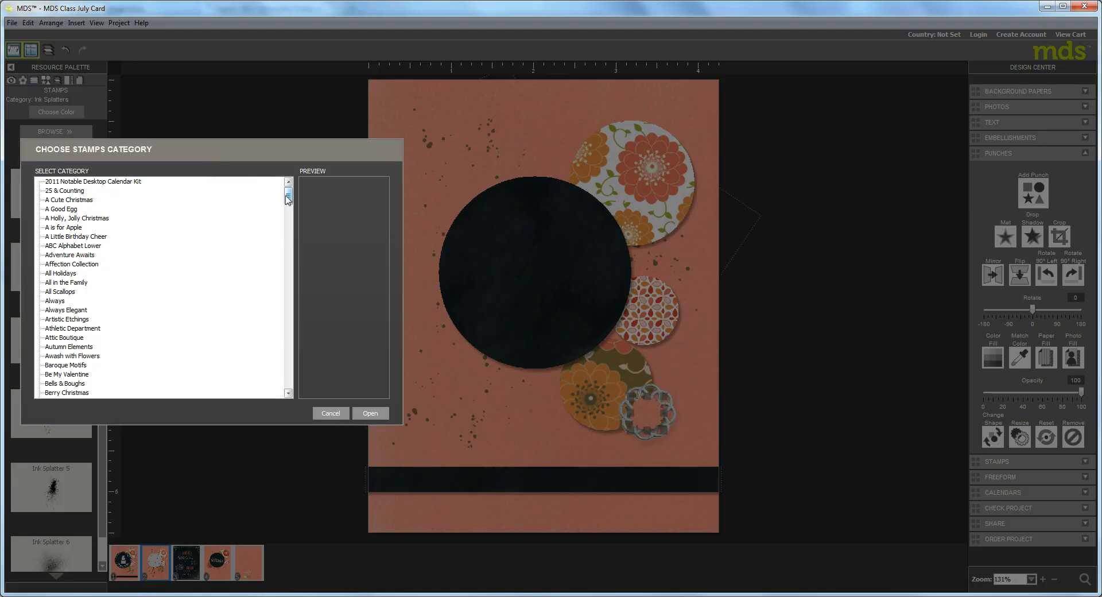
Open the You're My Sunshine stamp category under Designer Kits and place its dotted circle stamp over the black circle
left_click_drag(288, 196, 288, 381)
left_click(39, 394)
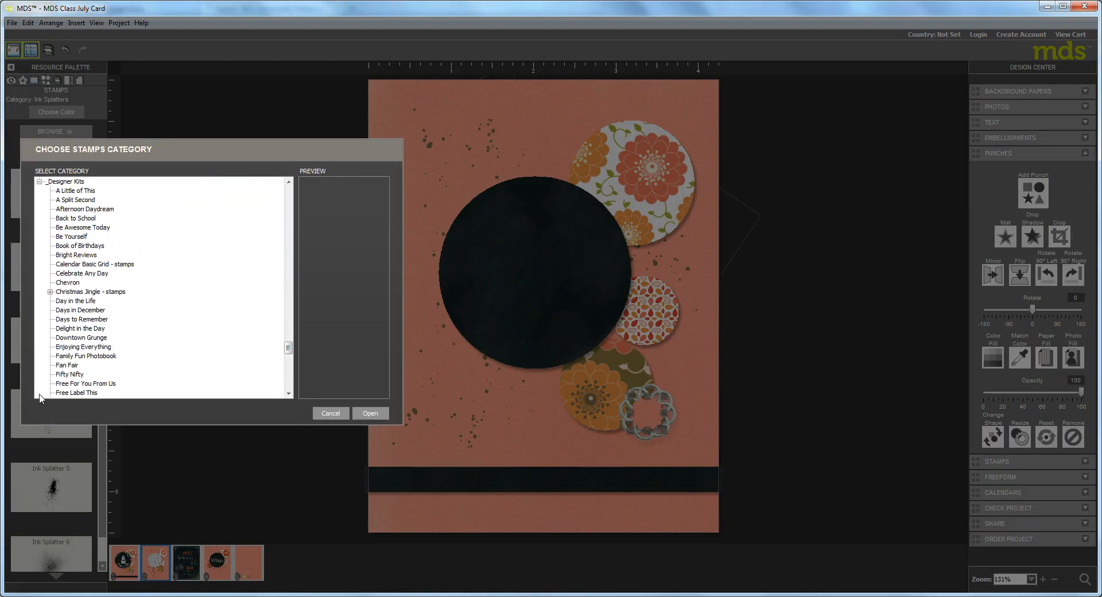
scroll(290, 369, "down", 2)
scroll(290, 369, "down", 5)
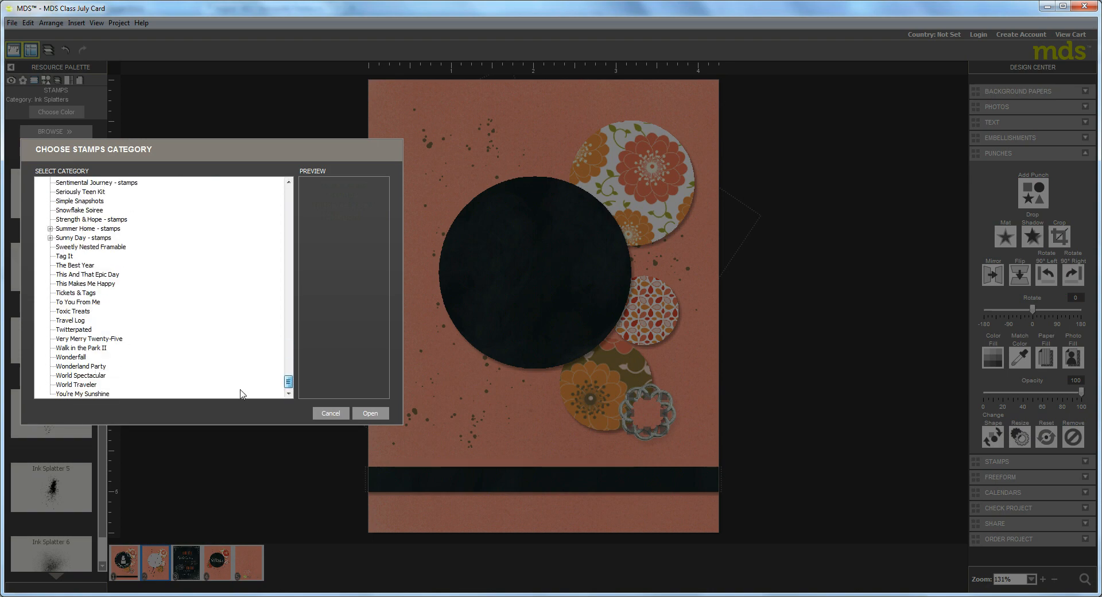
left_click(83, 394)
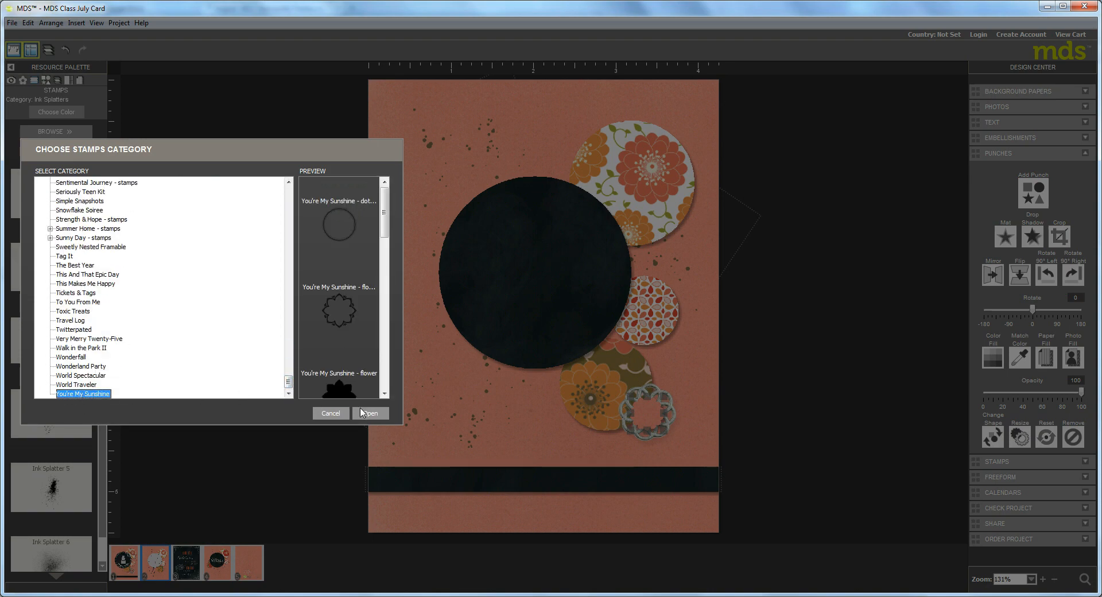
left_click(370, 414)
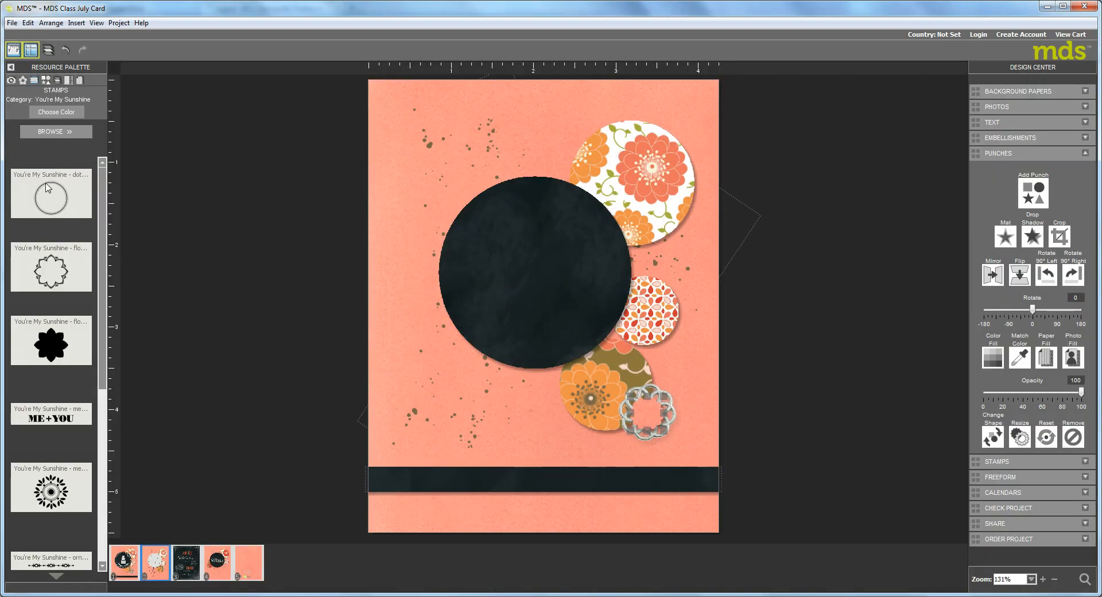
left_click_drag(49, 198, 541, 258)
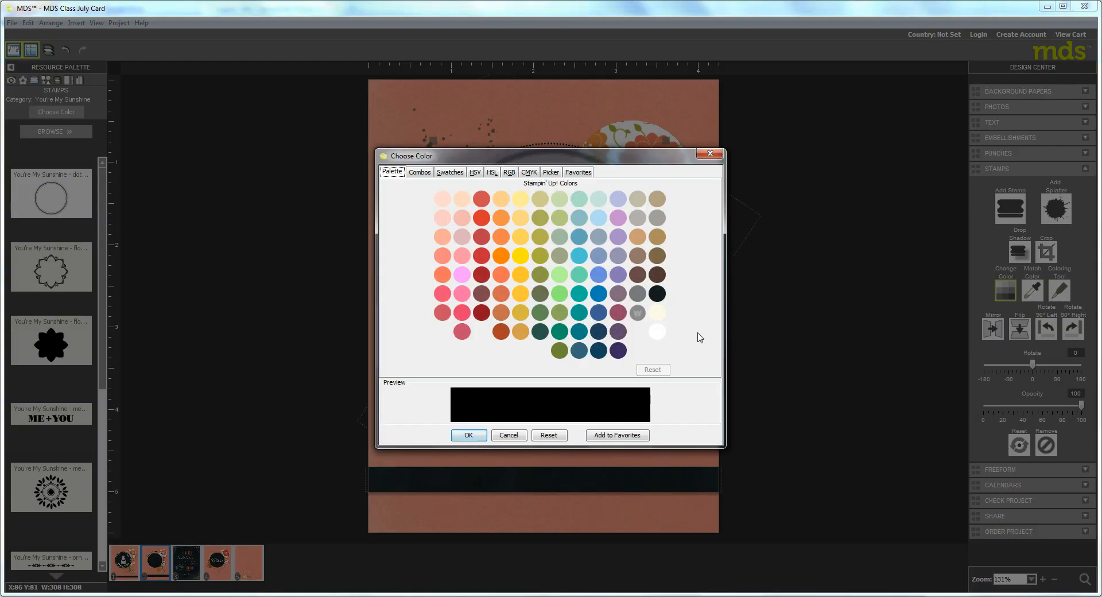
Recolor the dotted circle stamp white and set its opacity to 60
left_click(657, 332)
left_click(468, 435)
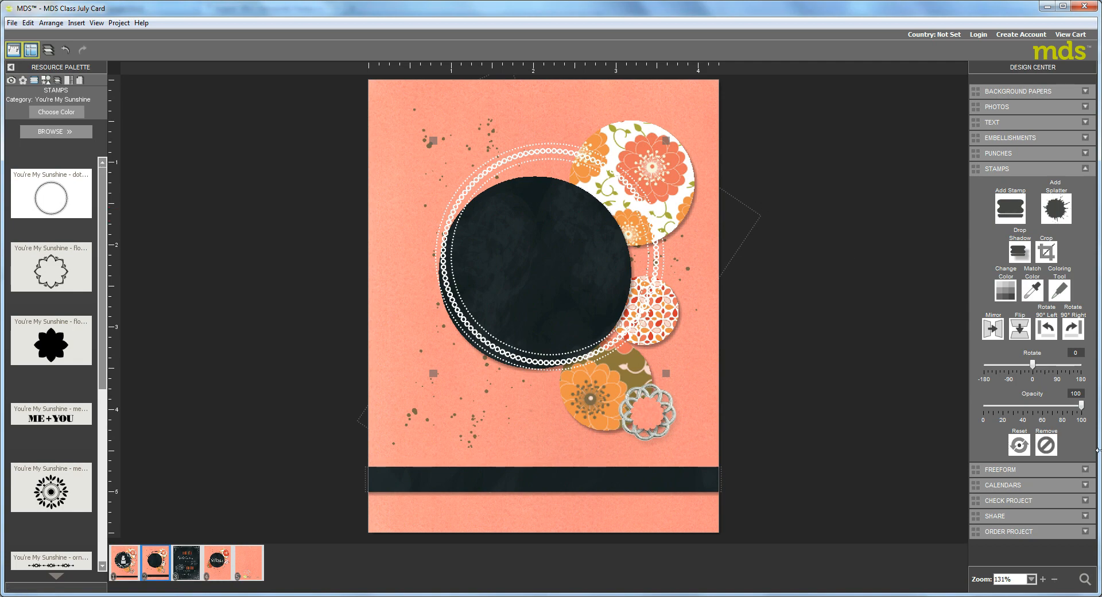
left_click_drag(1081, 407, 1042, 418)
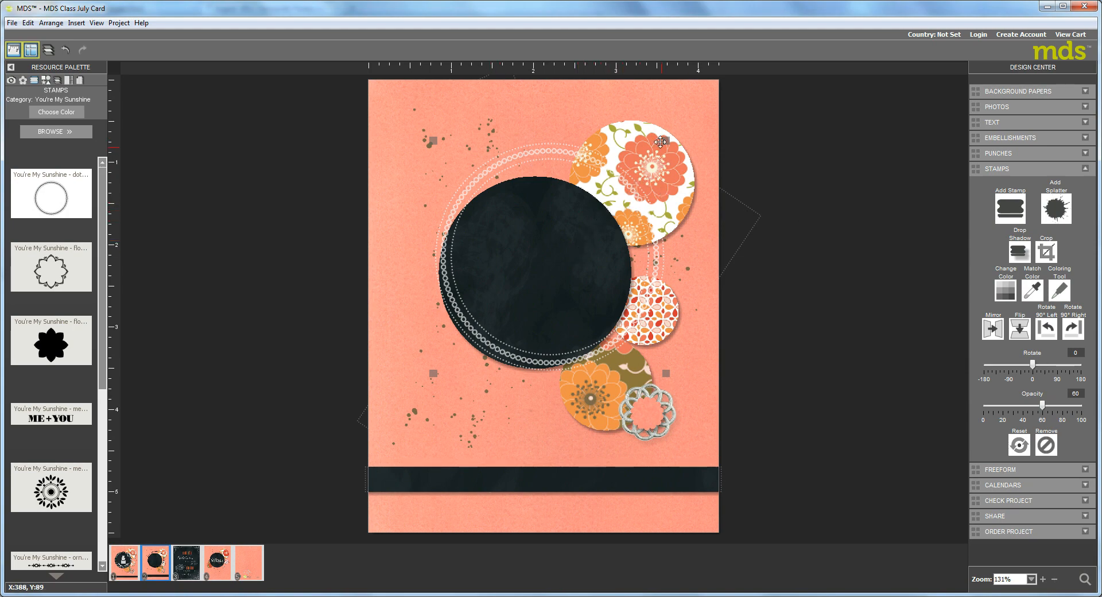
Shrink the dotted circle stamp to fit just inside the black circle and nudge it into a centered position
left_click_drag(664, 139, 619, 187)
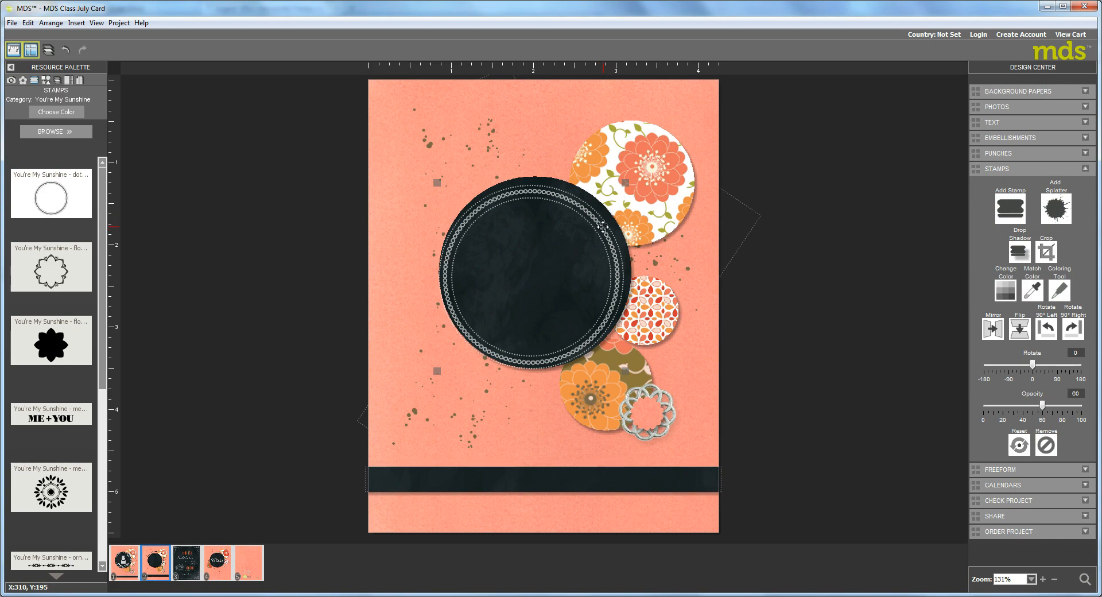
key("Up")
key("Up")
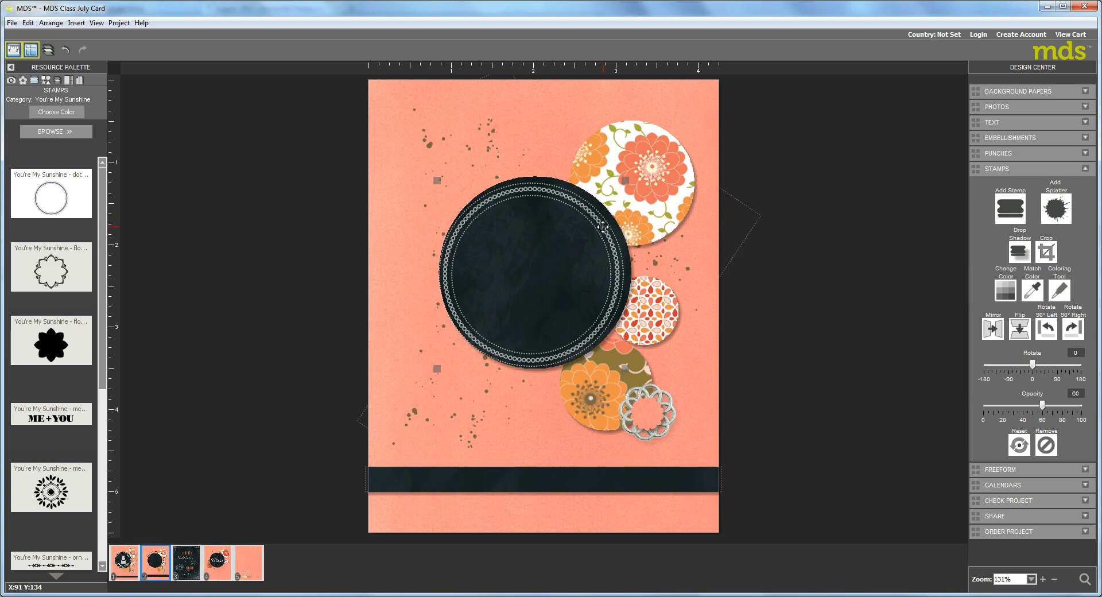
key("Right")
key("Up")
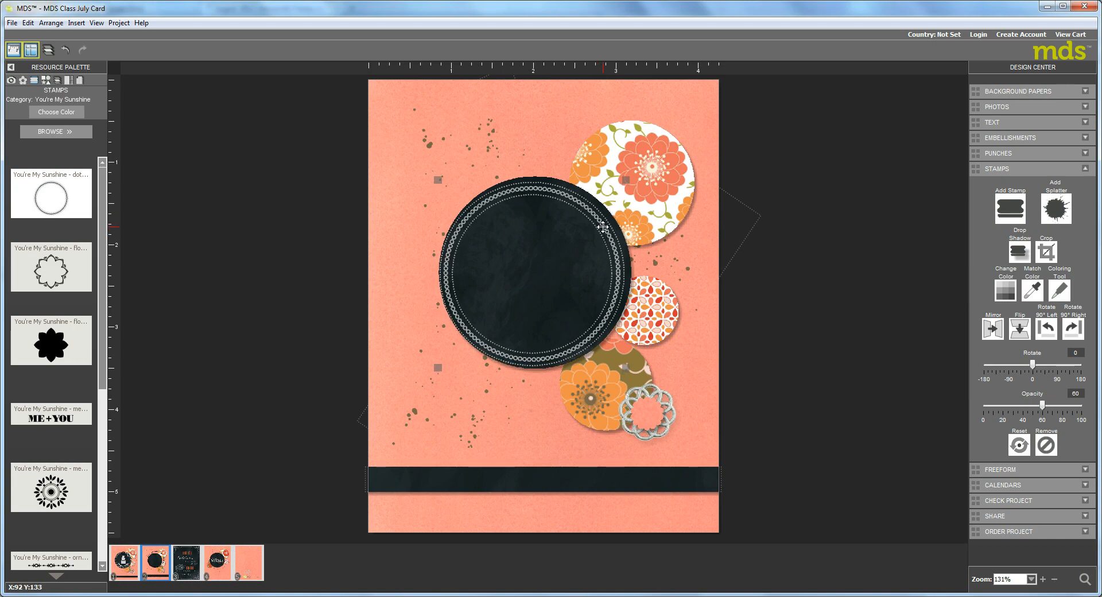
key("Right")
key("Right")
key("Right")
key("Right")
key("Right")
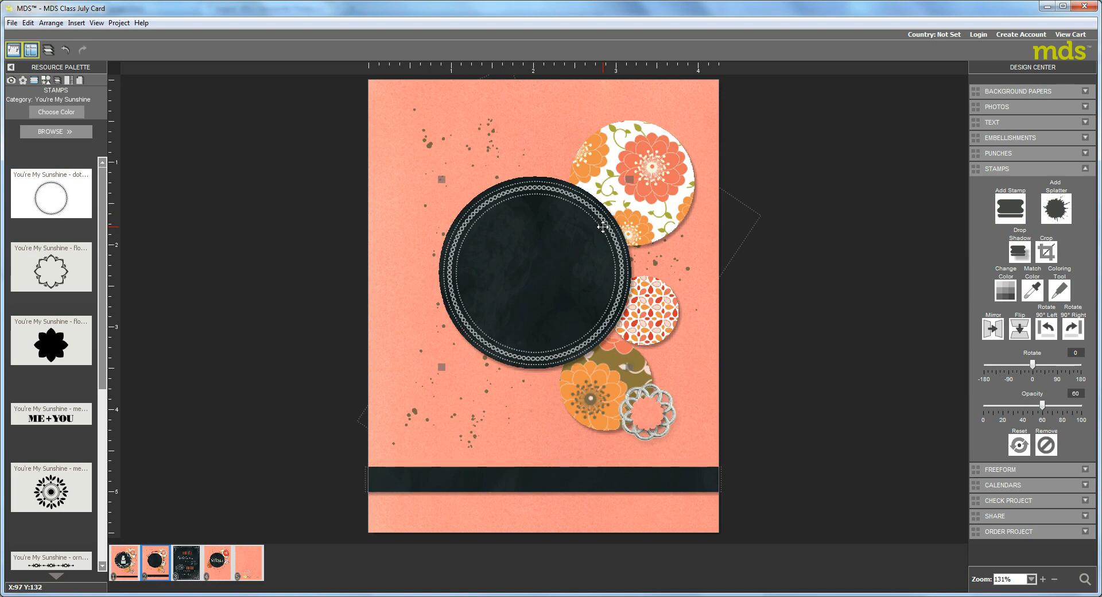
key("Up")
Add a freeform line to the card using the Circle starter line
left_click(1001, 469)
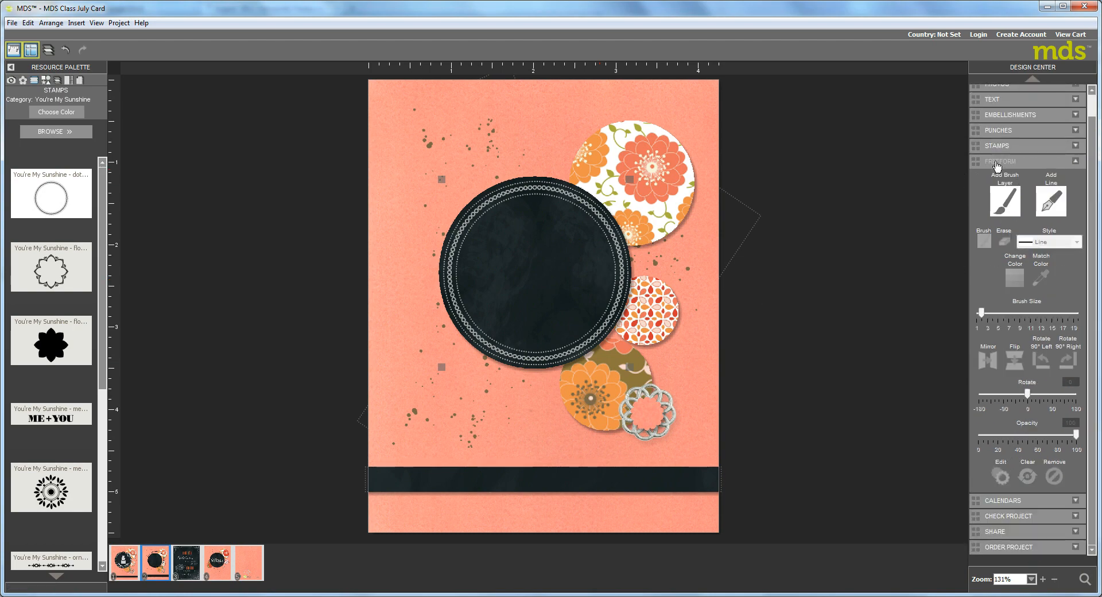
left_click(1050, 204)
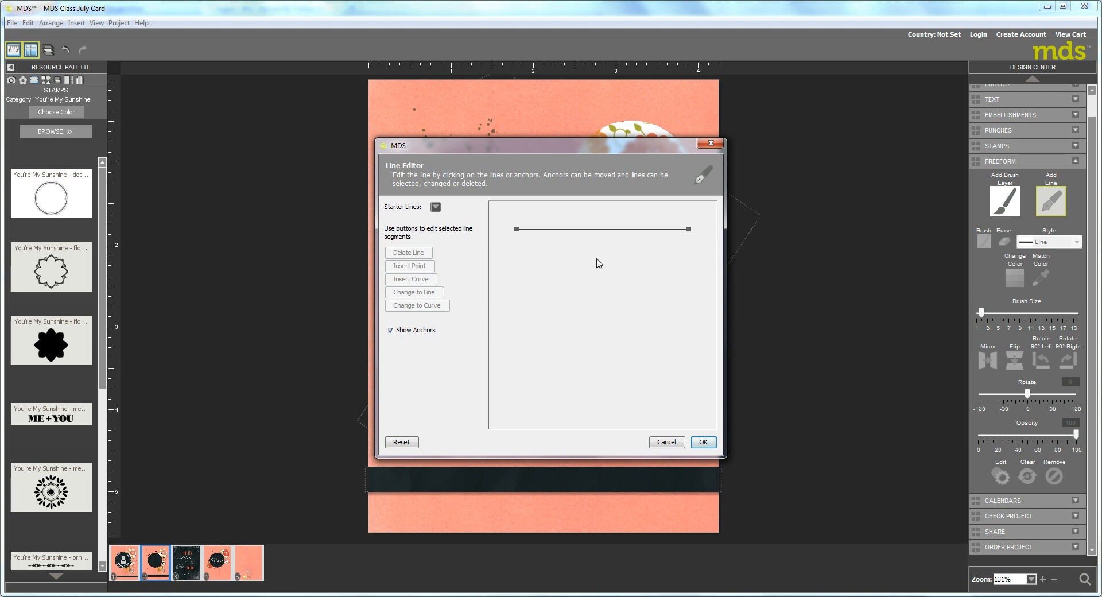
left_click(435, 207)
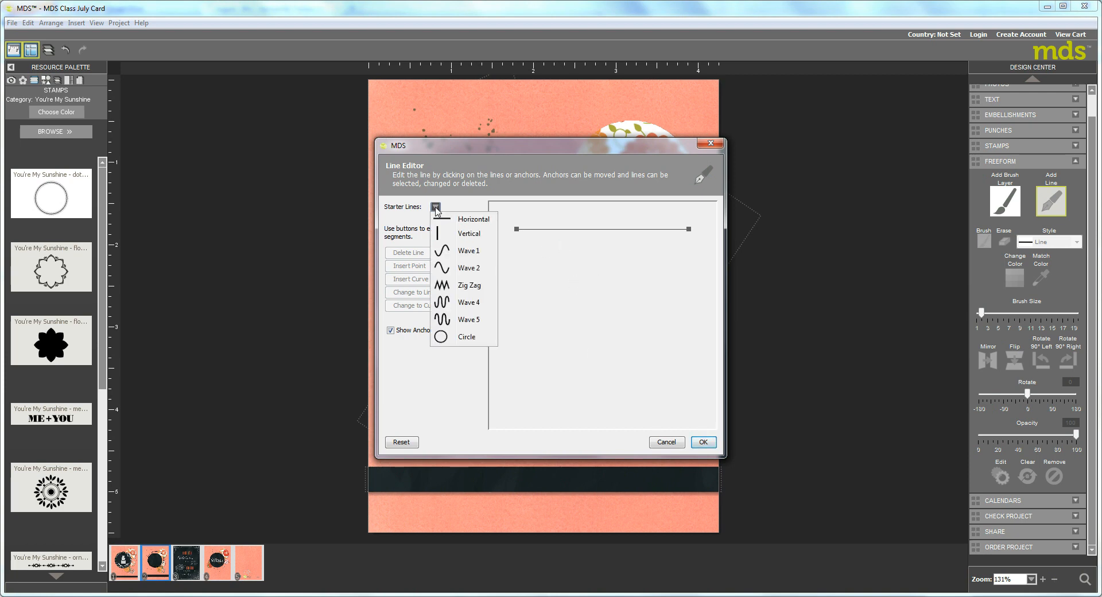
left_click(468, 338)
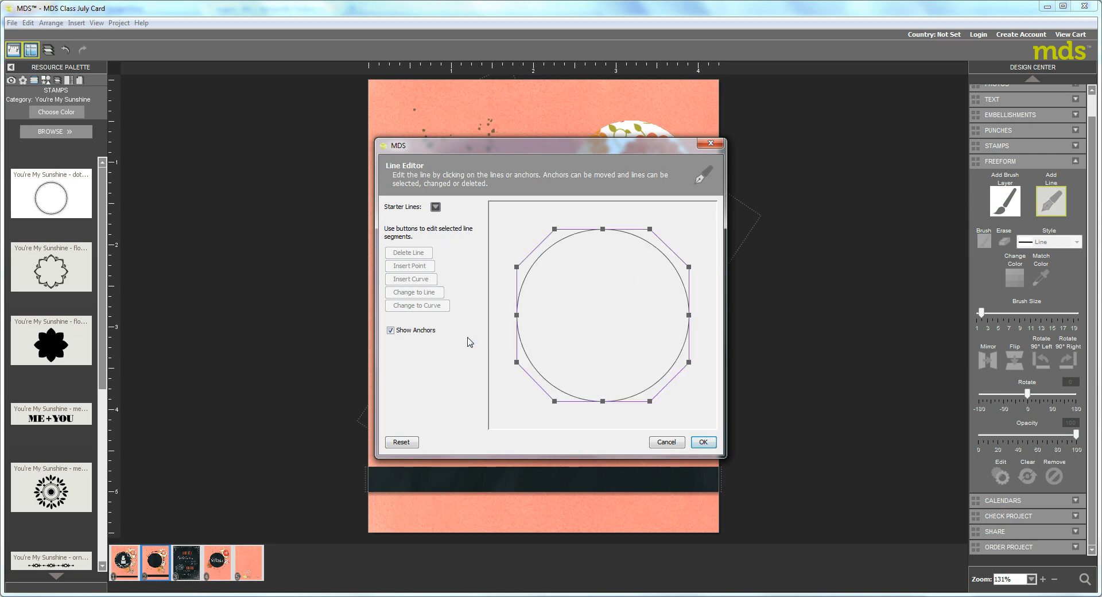
left_click(703, 442)
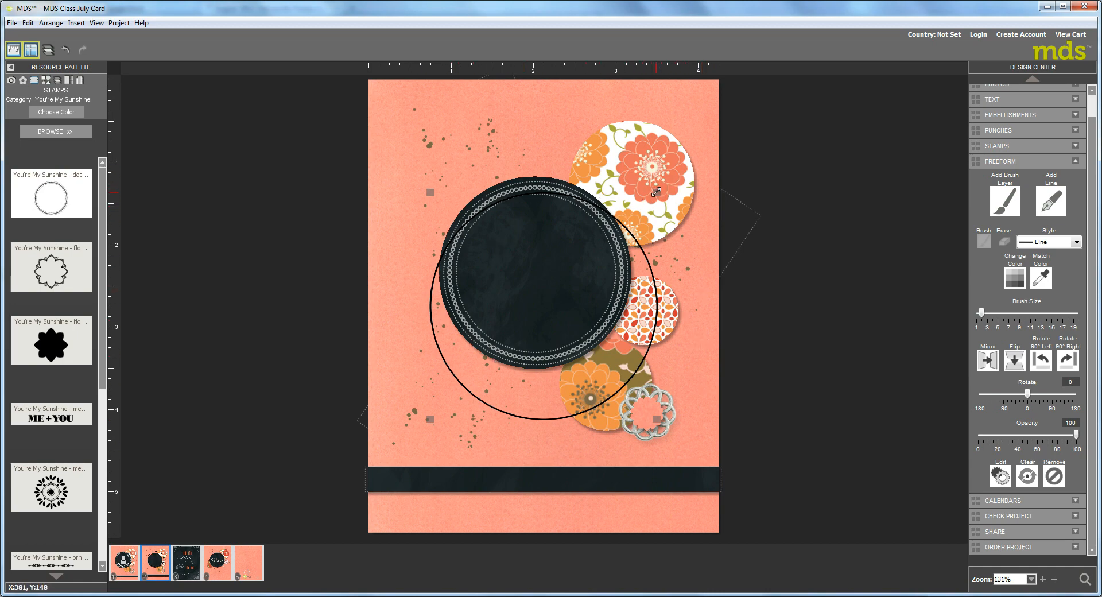
Resize and reposition the circle line so it sits just inside the dotted ring of the stamp
left_click_drag(656, 192, 606, 315)
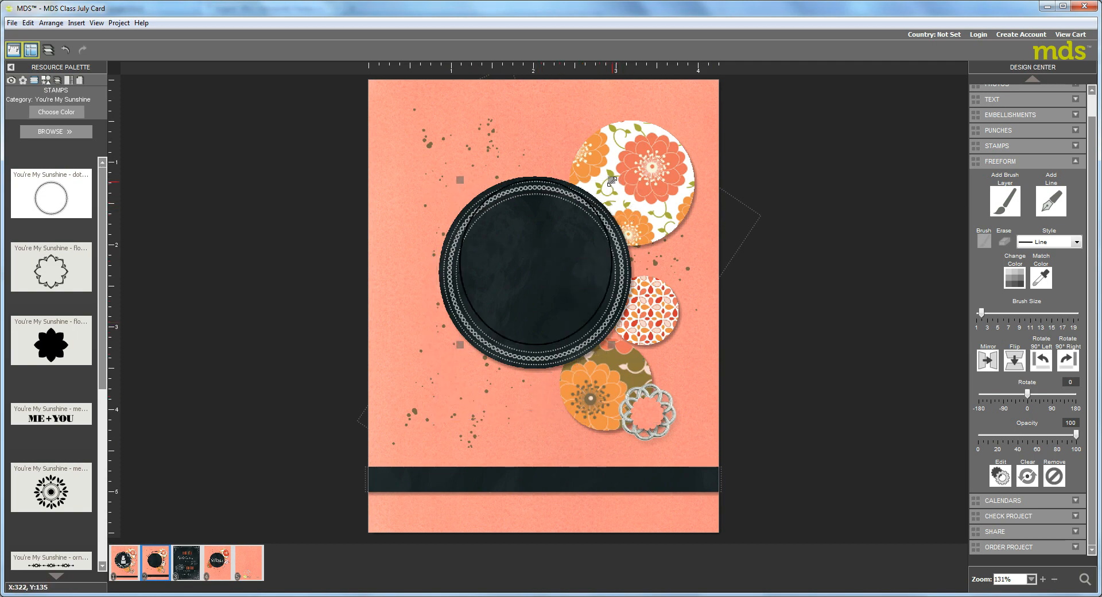
left_click_drag(610, 181, 603, 189)
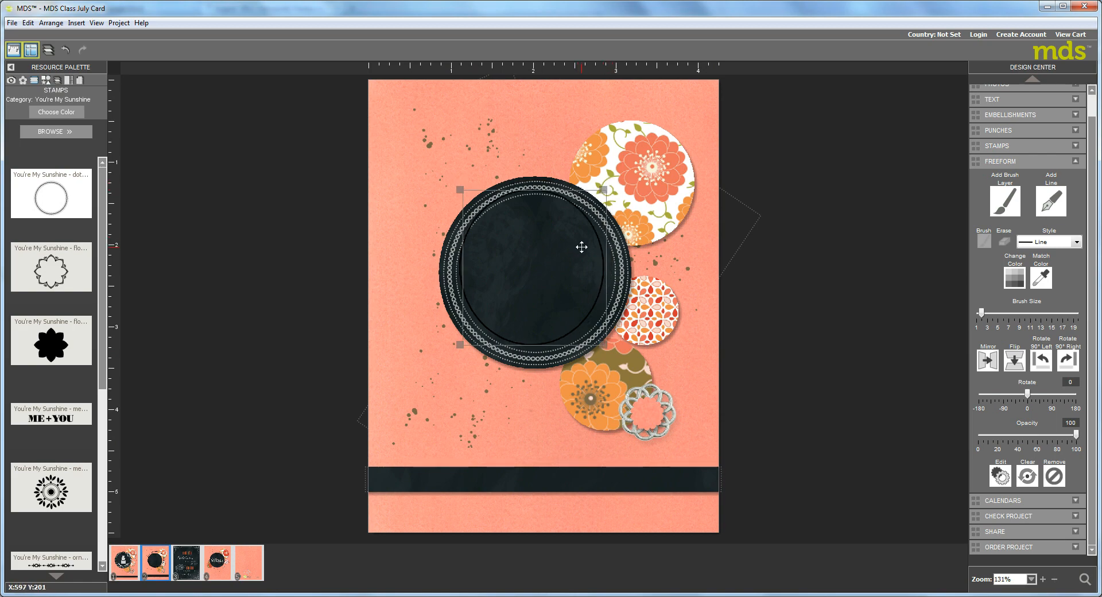
left_click_drag(594, 251, 599, 254)
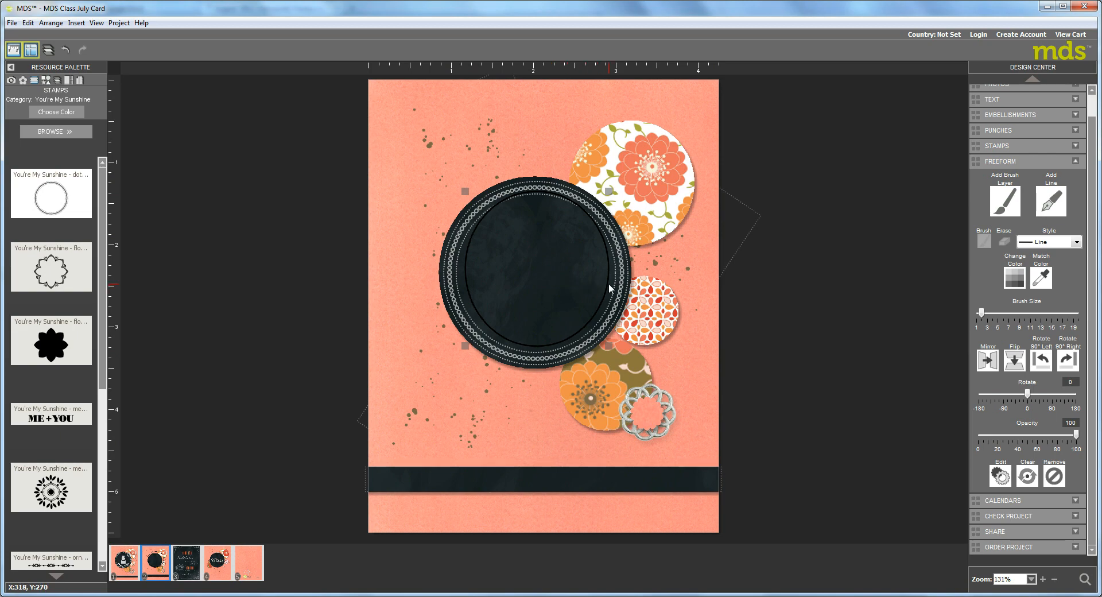
key("Down")
left_click_drag(606, 191, 604, 194)
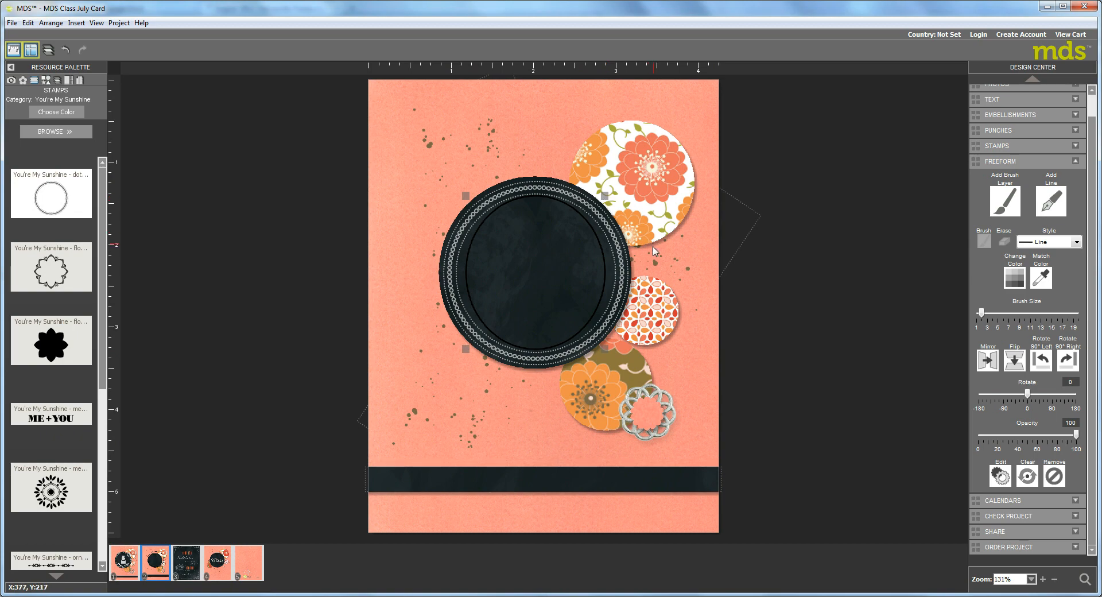
left_click_drag(606, 196, 609, 198)
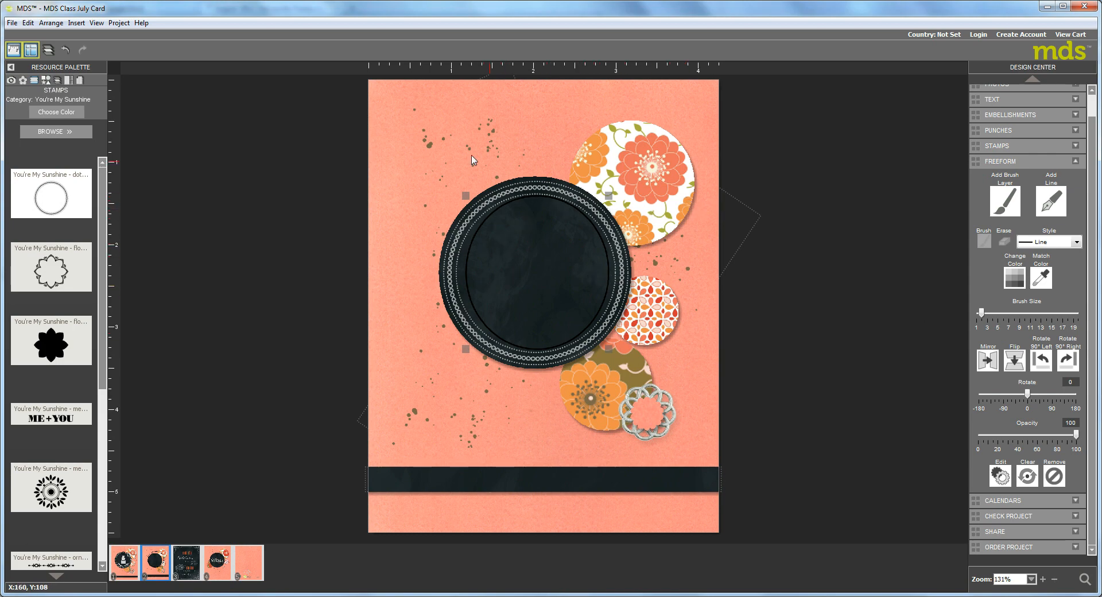
Add a text box over the black circle containing "Happy Birthday"
left_click(998, 106)
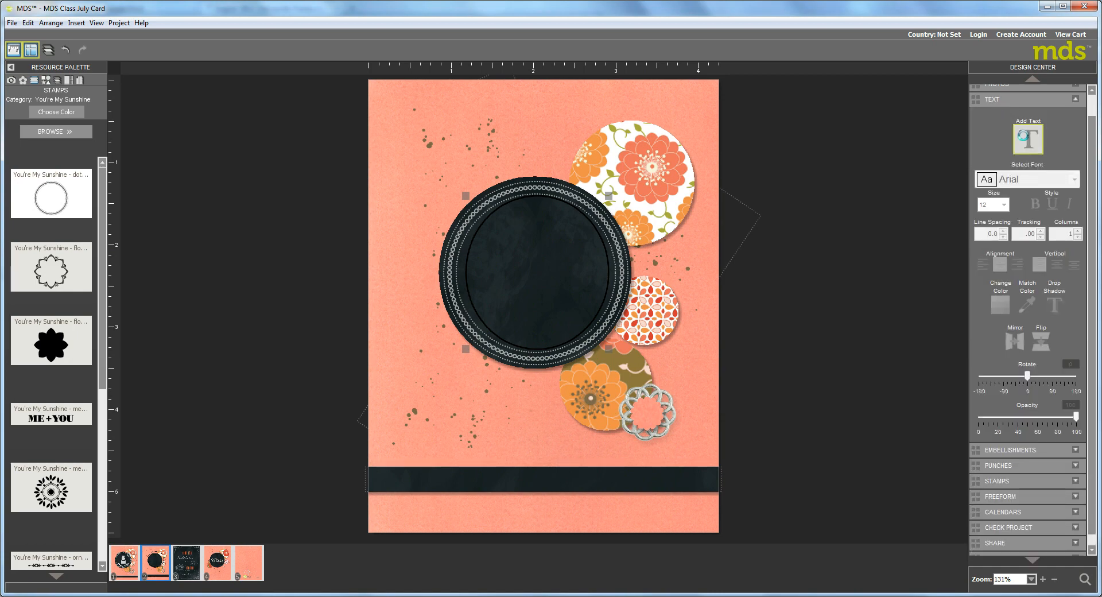
left_click(1026, 139)
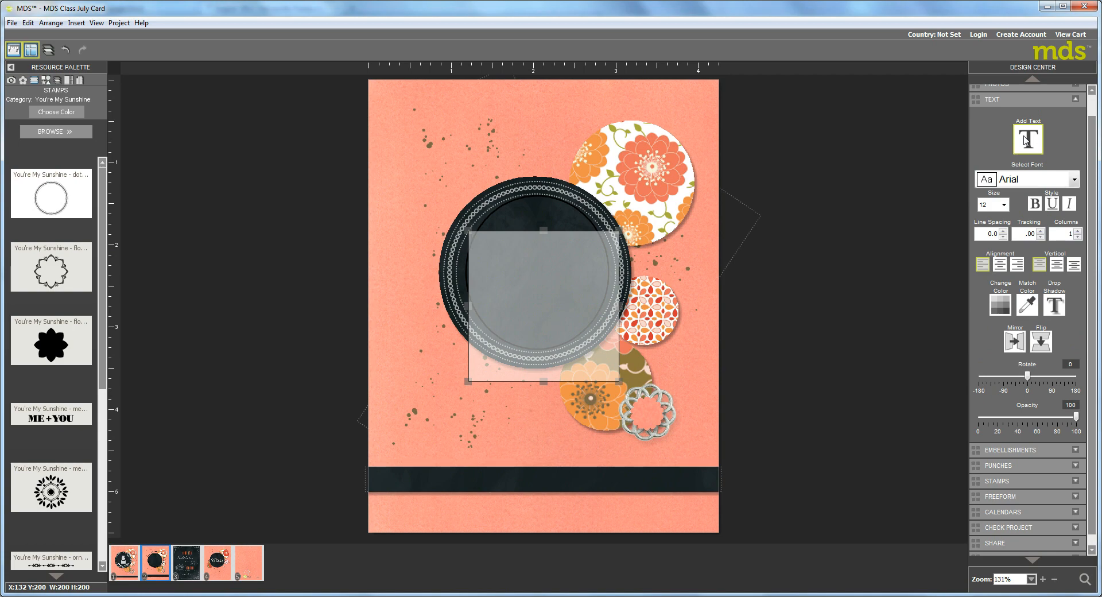
type("Happy Birthday")
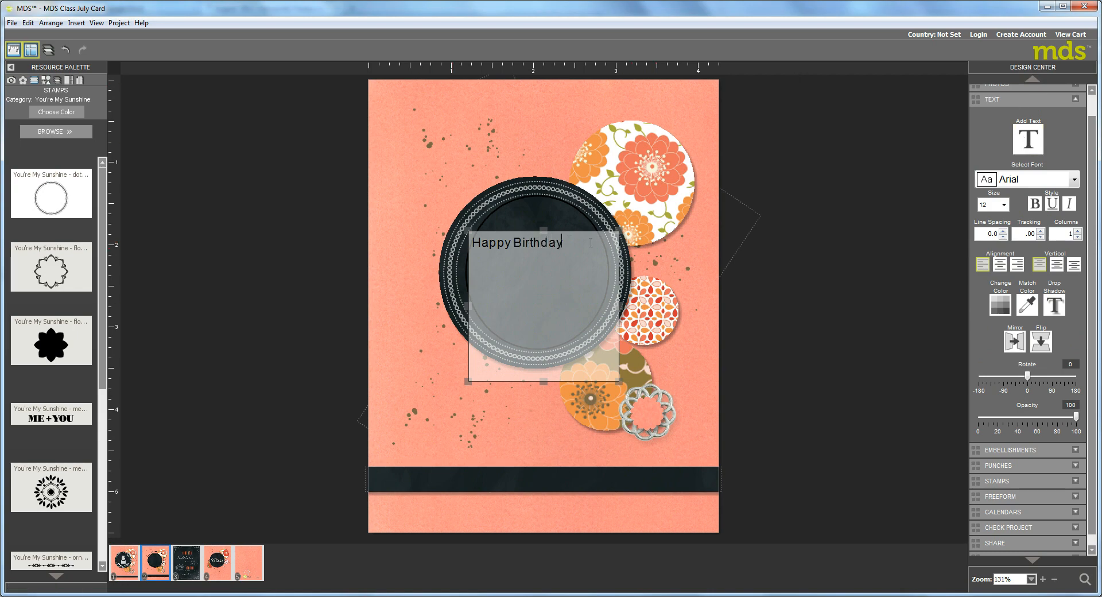
Center-align the "Happy Birthday" text and set its font size to 24
left_click_drag(543, 232, 469, 242)
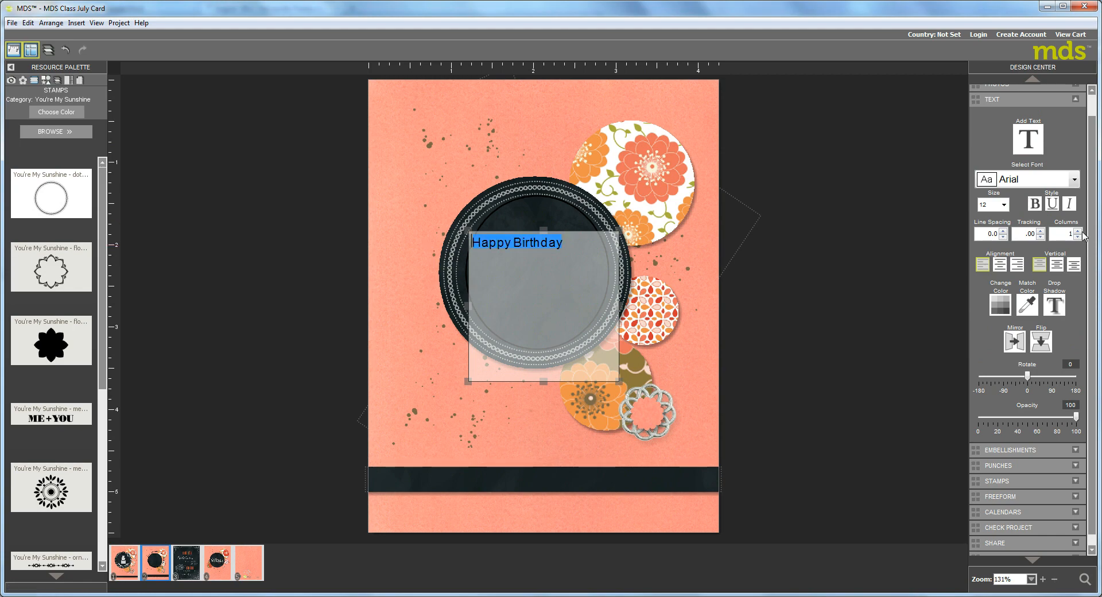
left_click(998, 265)
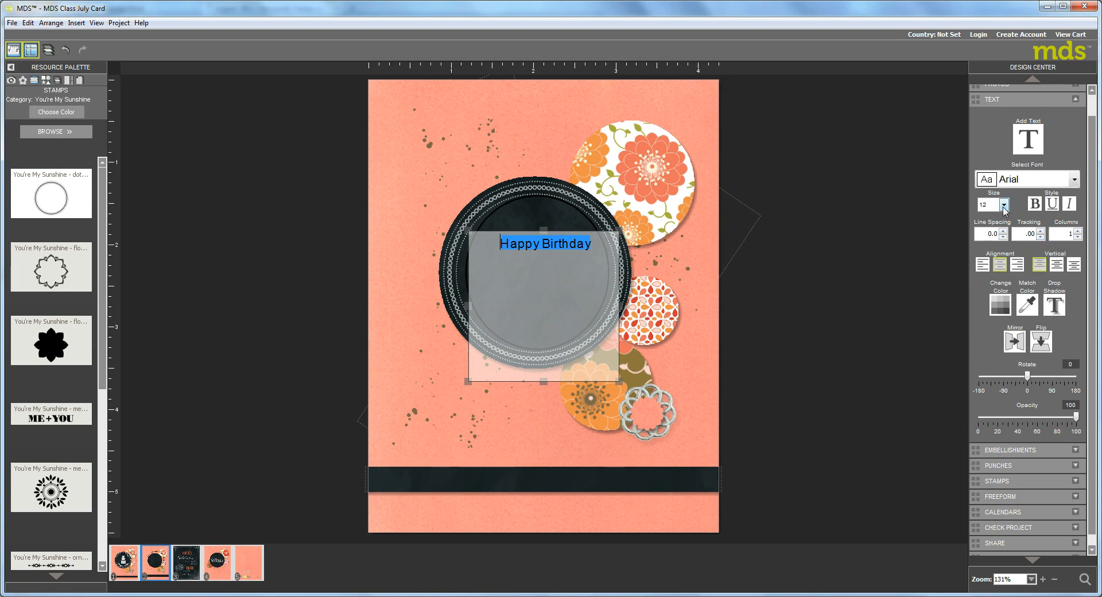
left_click(1003, 205)
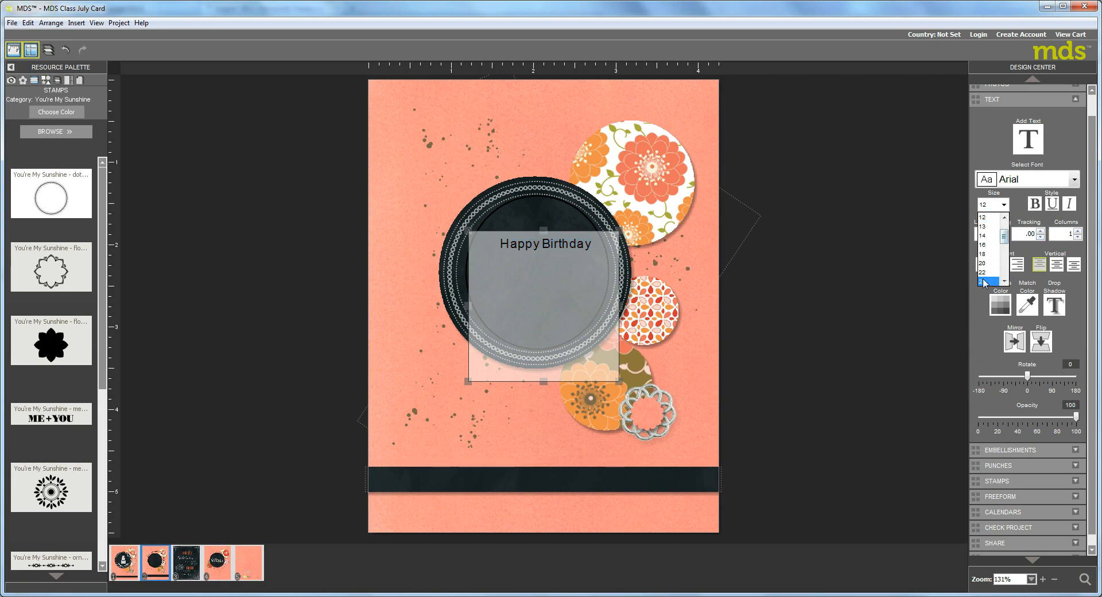
left_click(982, 282)
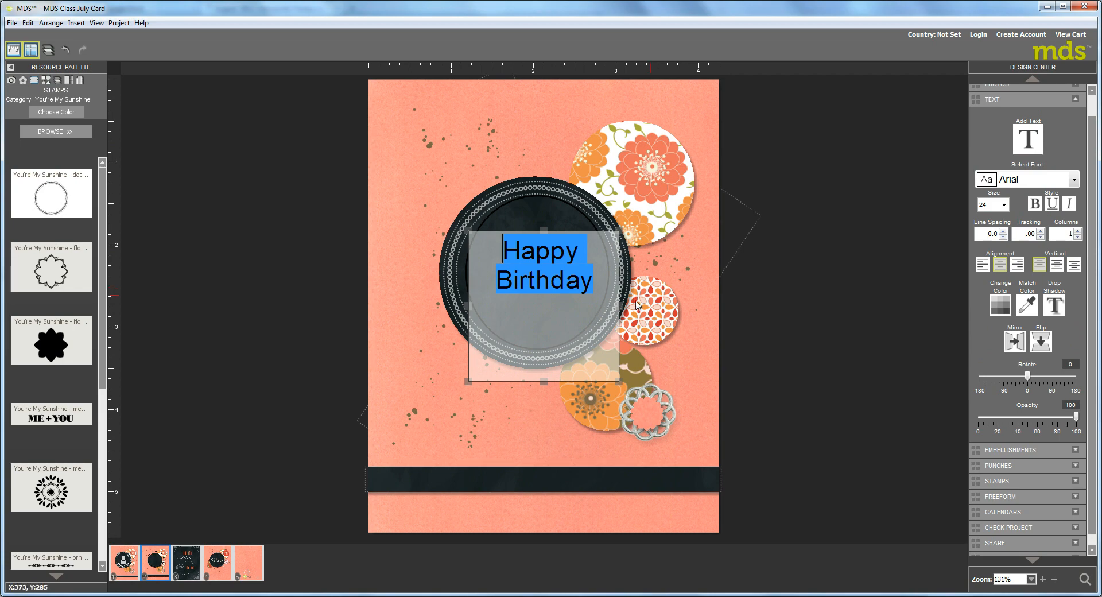
Widen the text box on both sides to about 354 and apply the Chalk-hand-lettering font to the greeting
left_click_drag(619, 305, 696, 293)
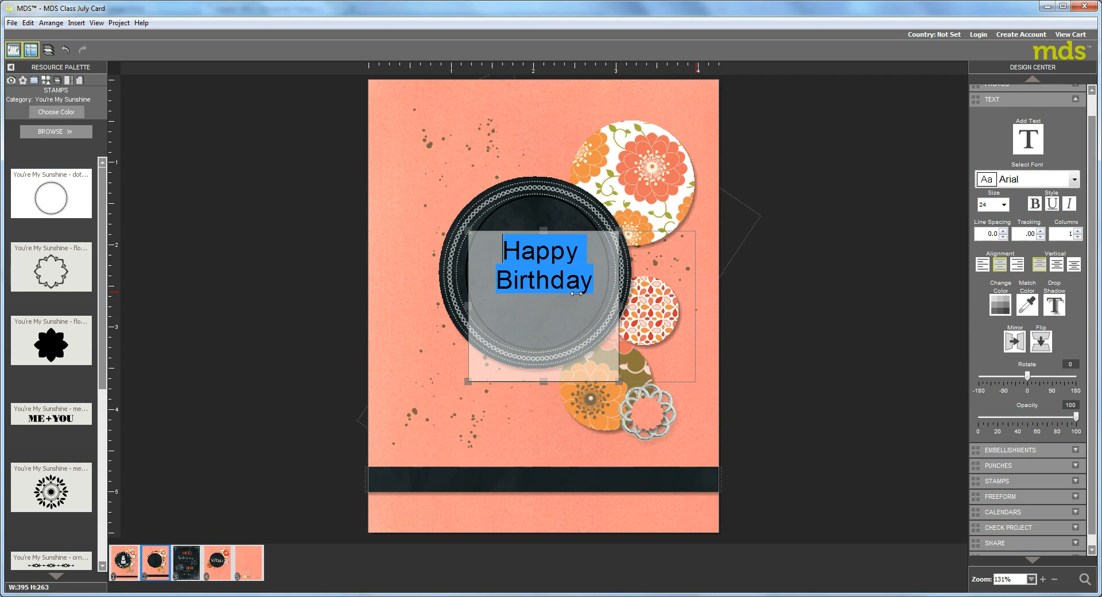
left_click_drag(468, 305, 427, 301)
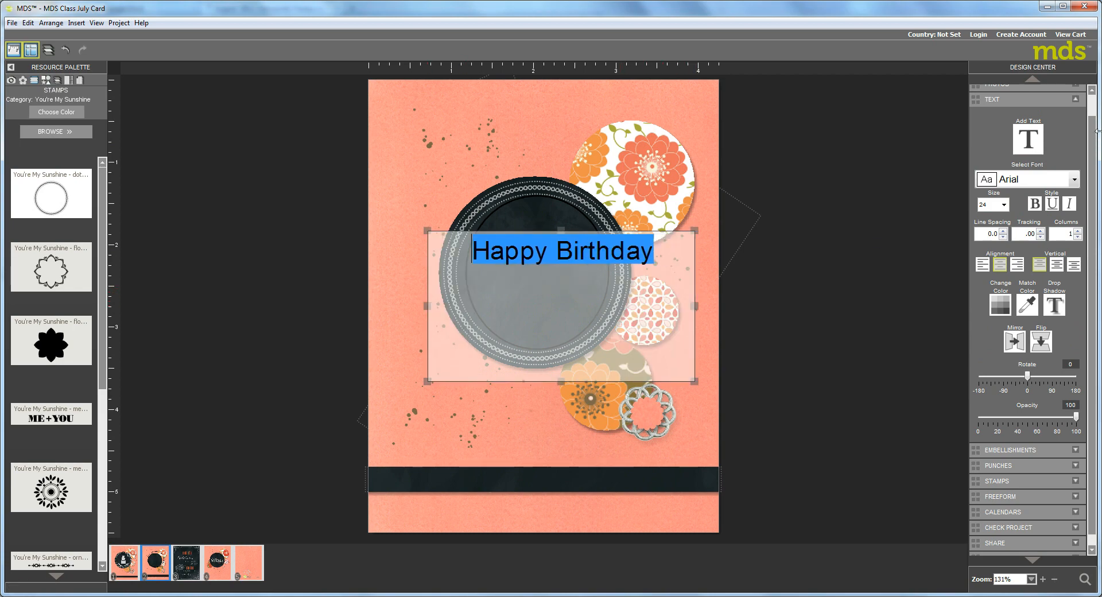
left_click(1074, 181)
mouse_move(1075, 210)
left_mouse_down()
mouse_move(1075, 225)
mouse_move(1074, 195)
mouse_move(1074, 206)
left_mouse_up()
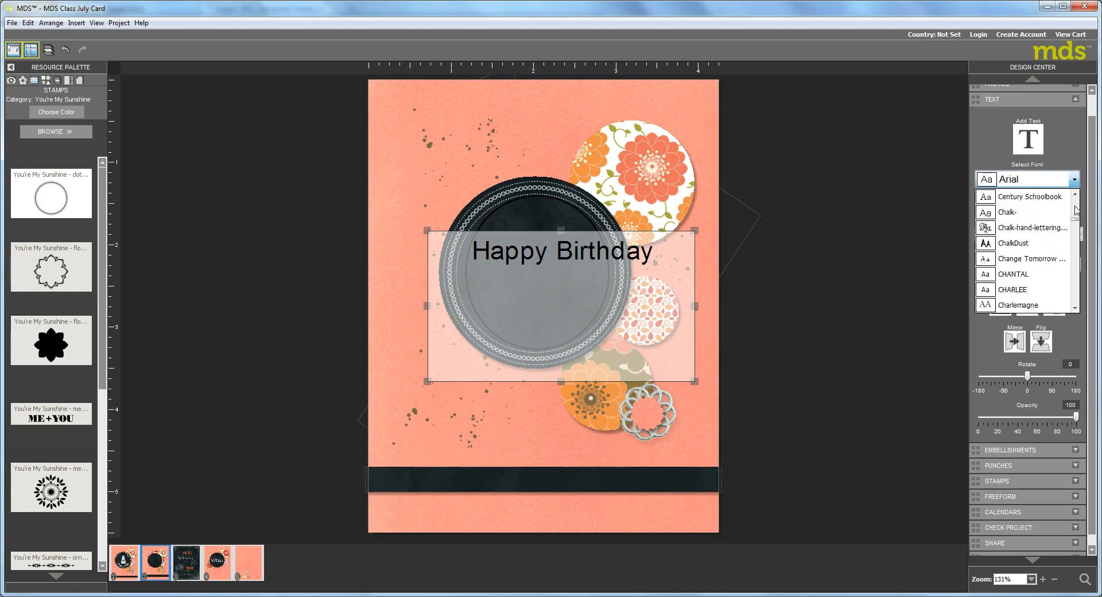
left_click(1038, 228)
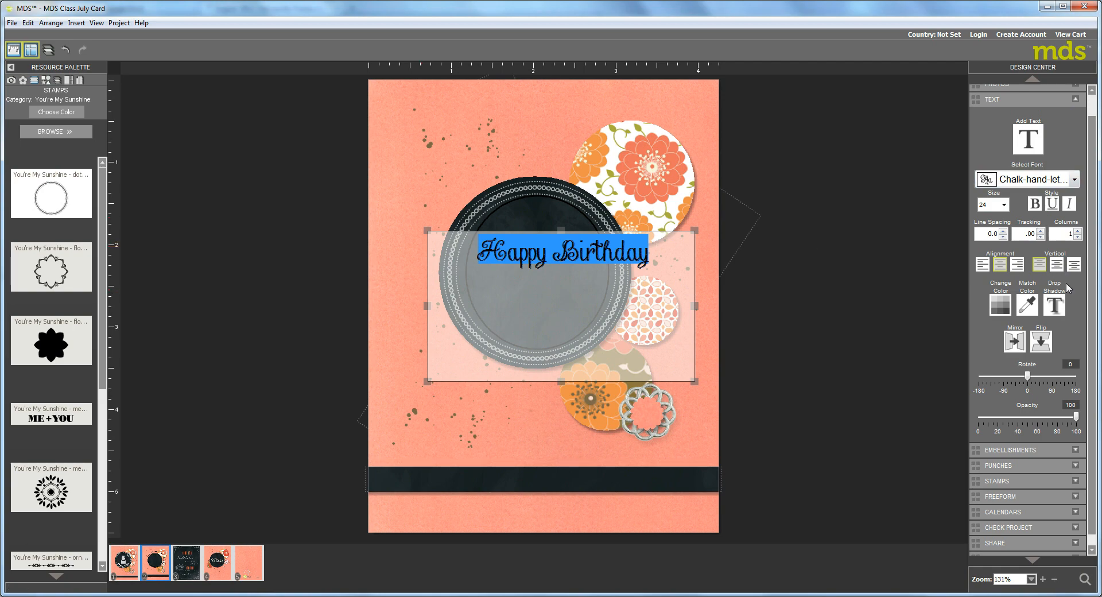
Change the color of the "Happy Birthday" text to white
left_click(1000, 304)
left_click(1002, 300)
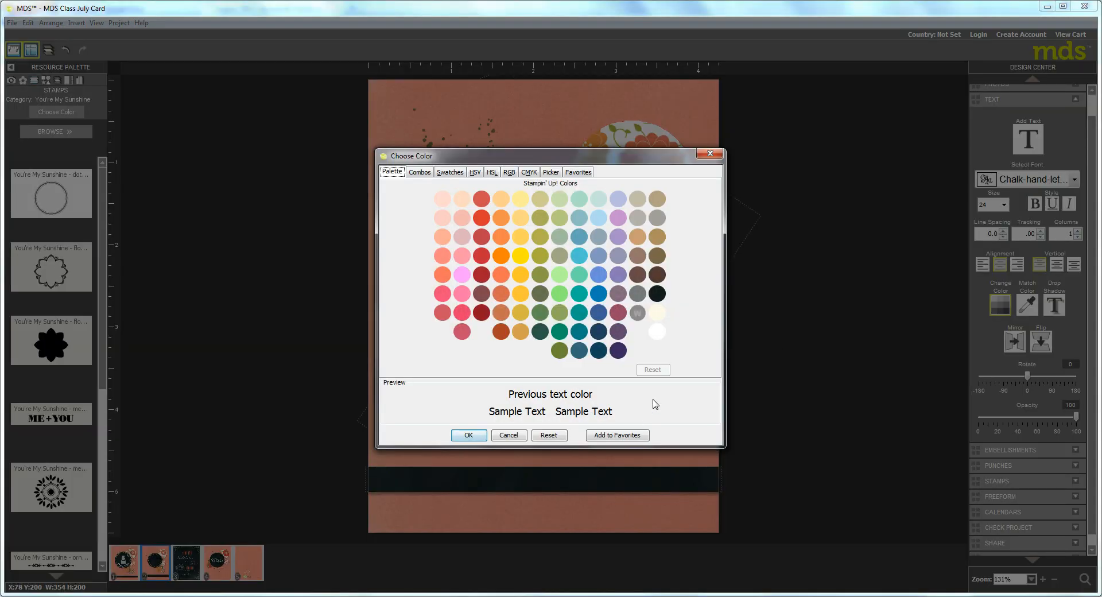
left_click(657, 332)
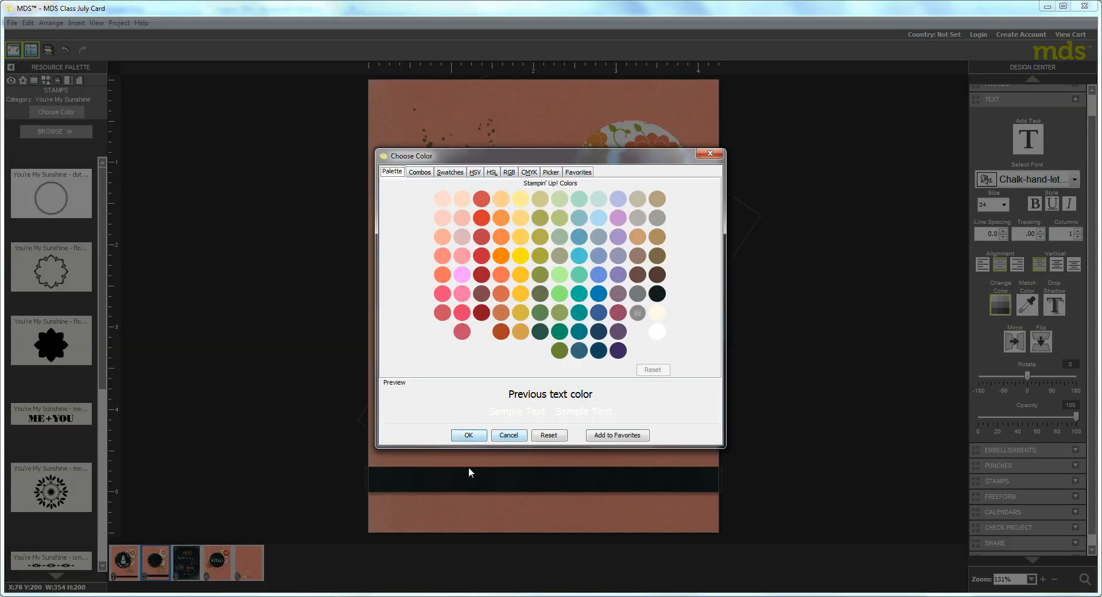
left_click(471, 435)
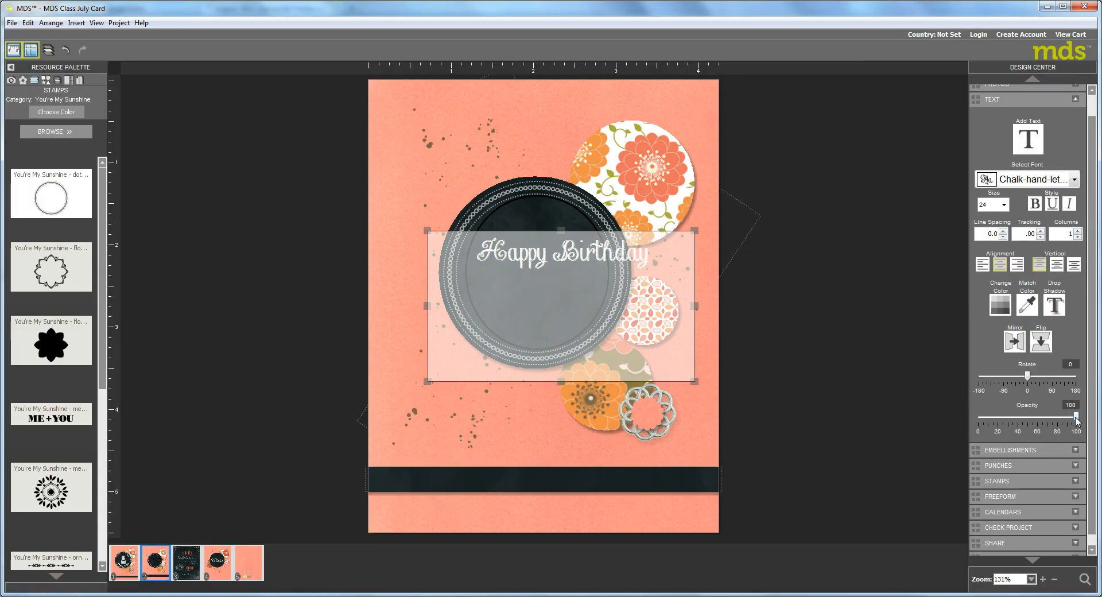
Move the "Happy Birthday" text box to the lower part of the black circle and attach the text to the circular line
left_click_drag(1076, 418, 1039, 418)
left_click(554, 227)
left_click(538, 249)
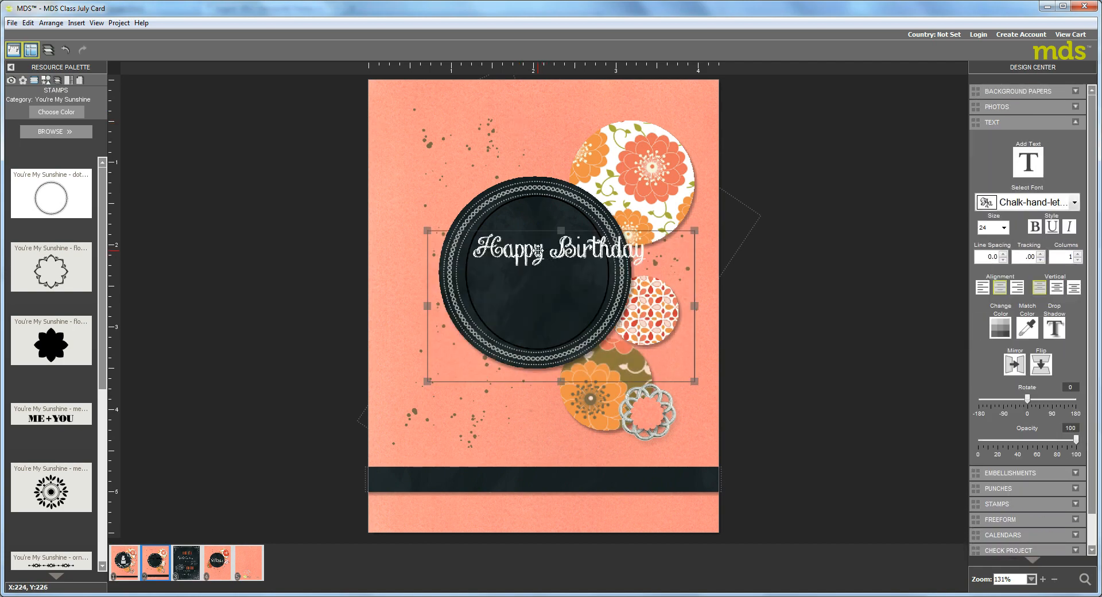
left_click_drag(581, 294, 564, 384)
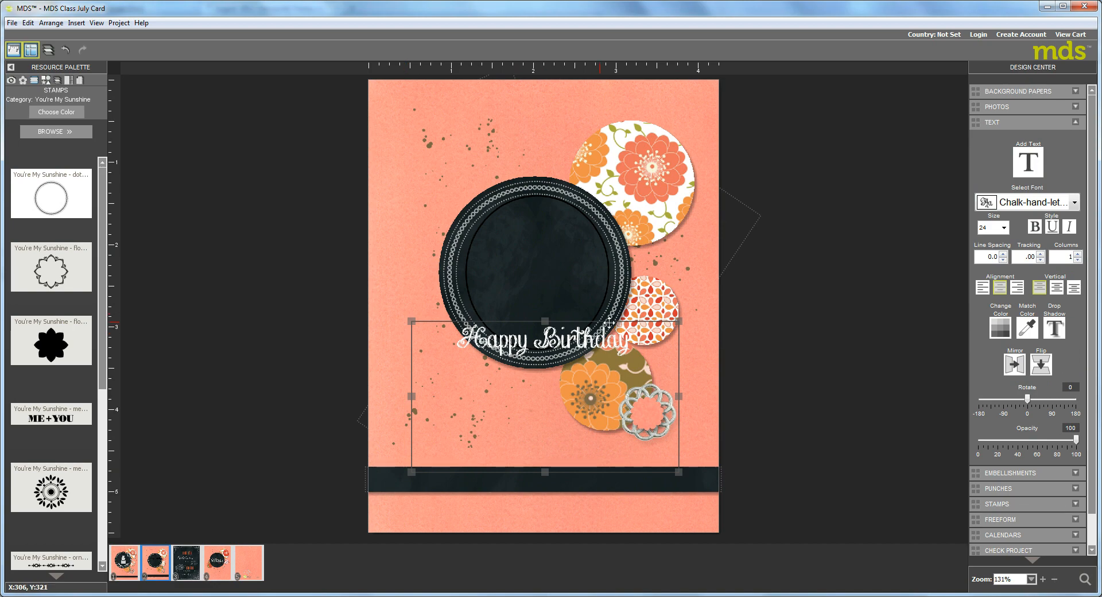
left_click(538, 231)
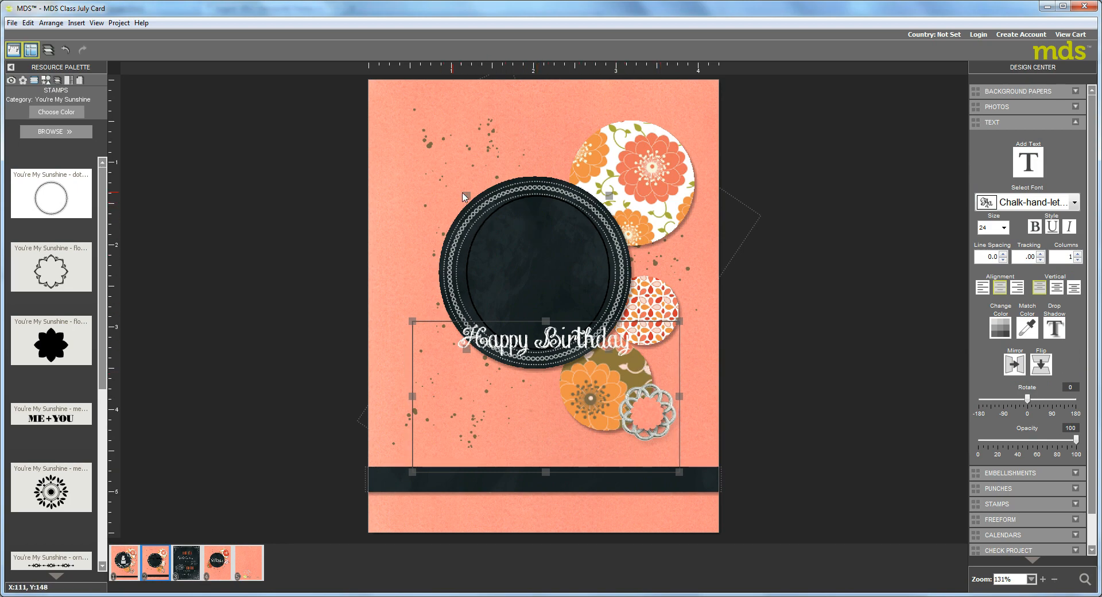
right_click(534, 255)
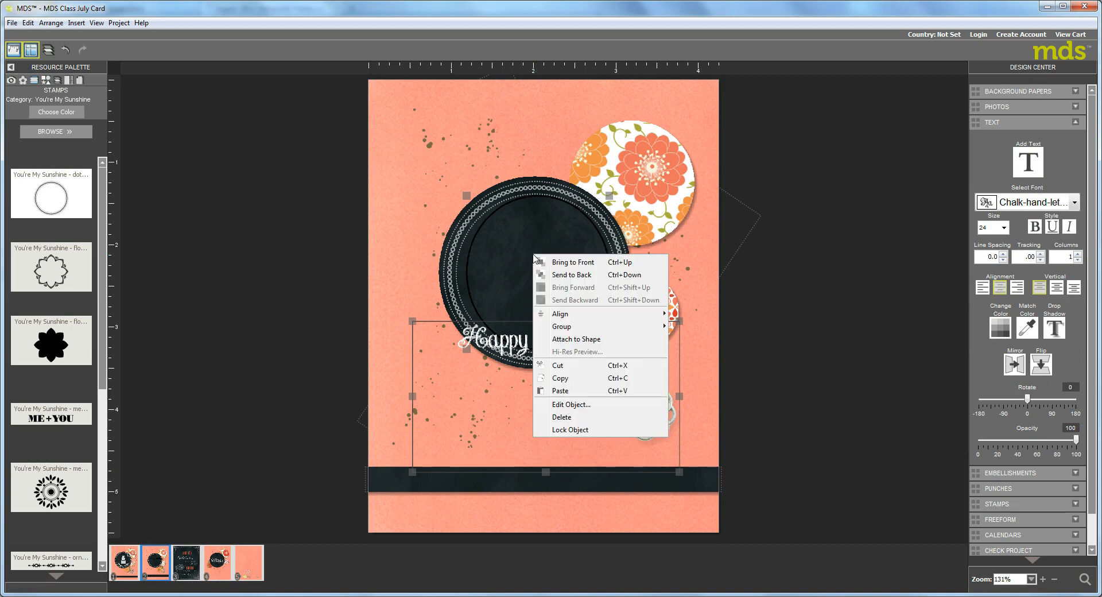
left_click(565, 343)
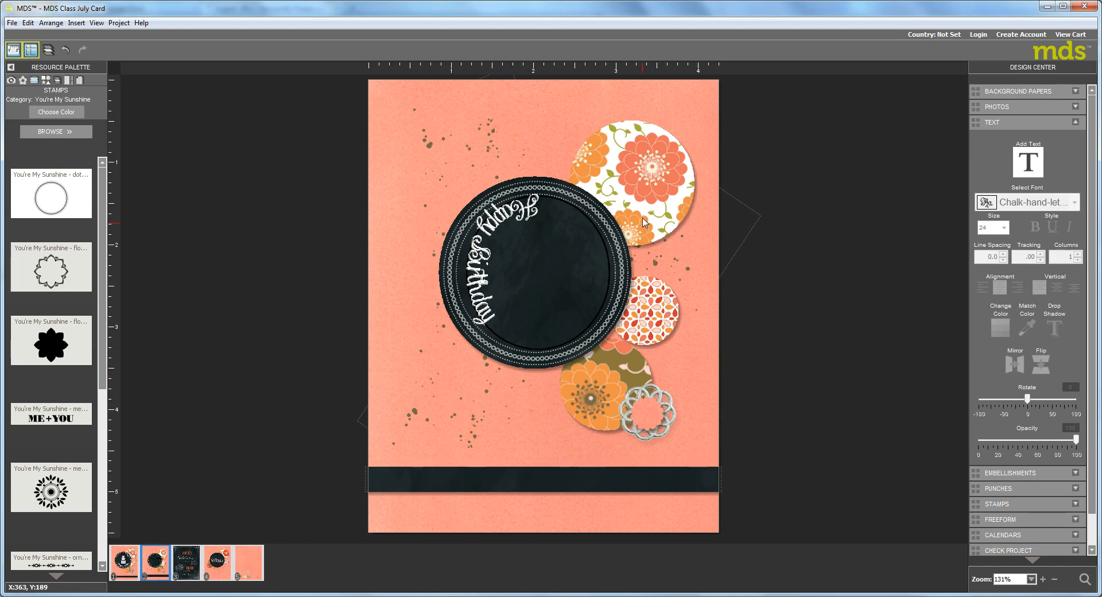
Rotate the circular line to -112 so the greeting curves along its lower part, and set the line's opacity to 0
left_click(534, 275)
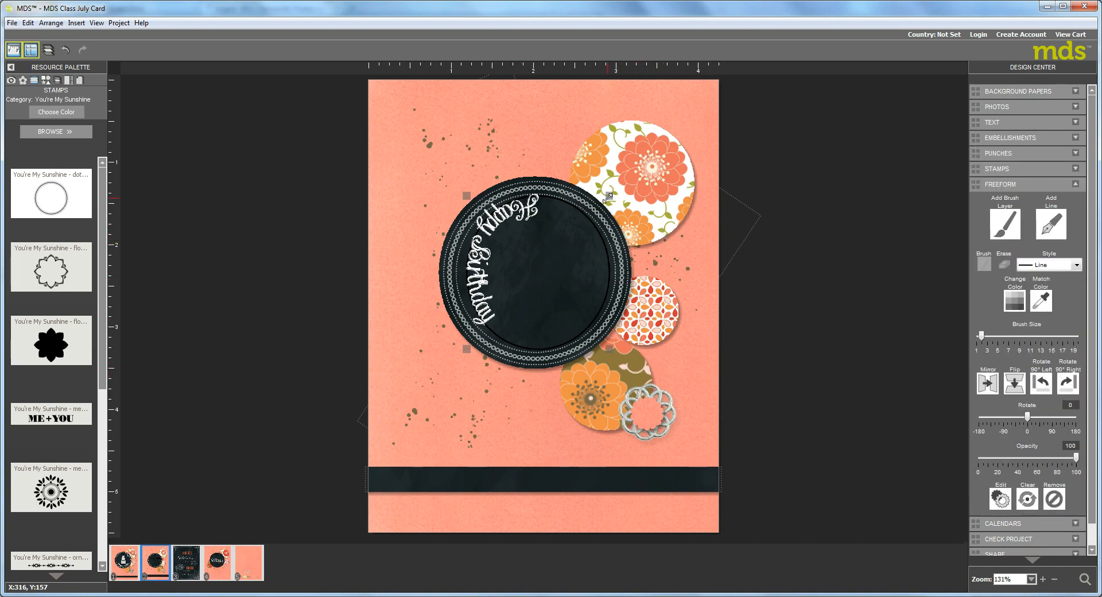
left_click_drag(610, 198, 508, 180)
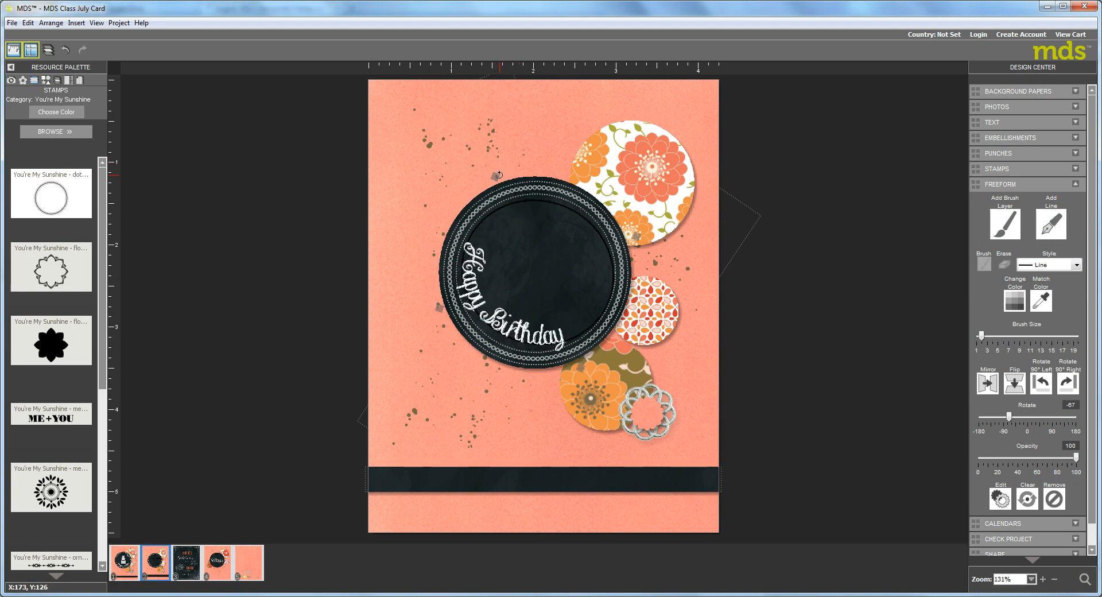
left_click_drag(498, 175, 473, 199)
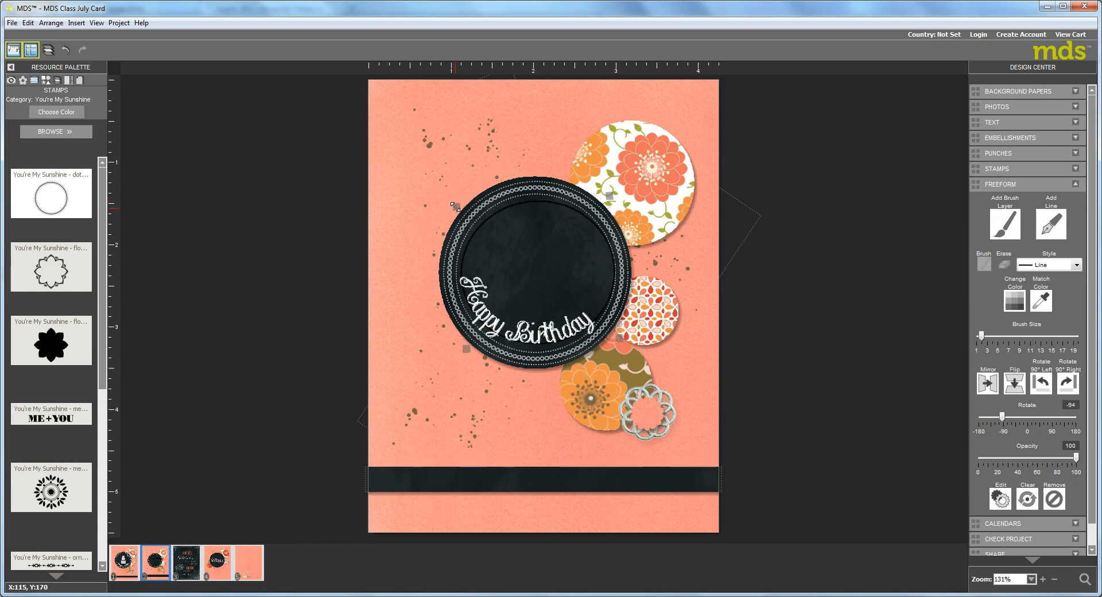
left_click_drag(455, 204, 443, 226)
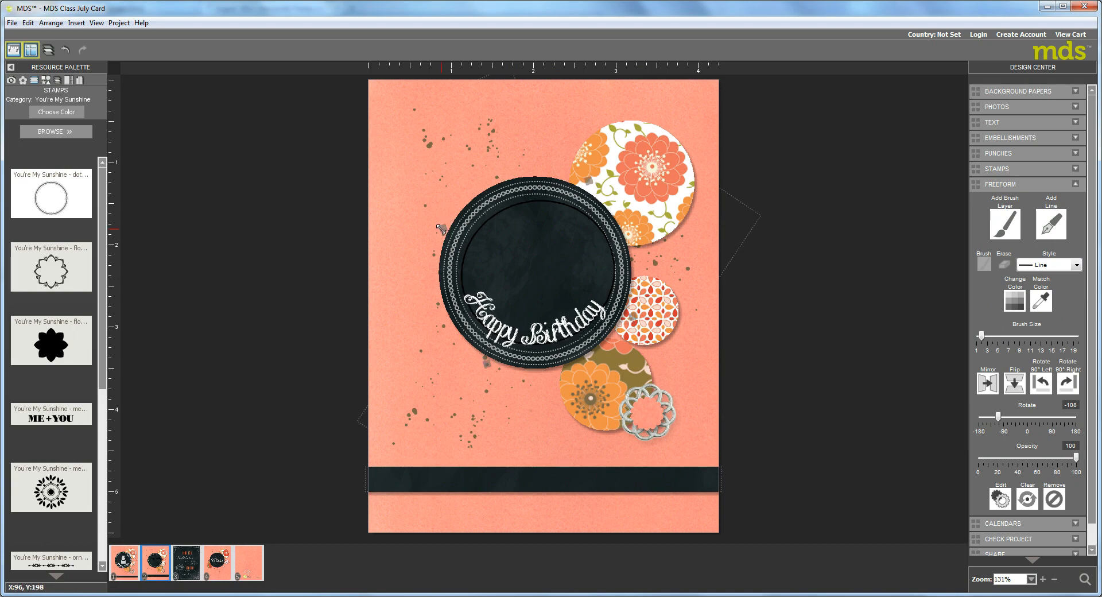
left_click_drag(440, 229, 440, 232)
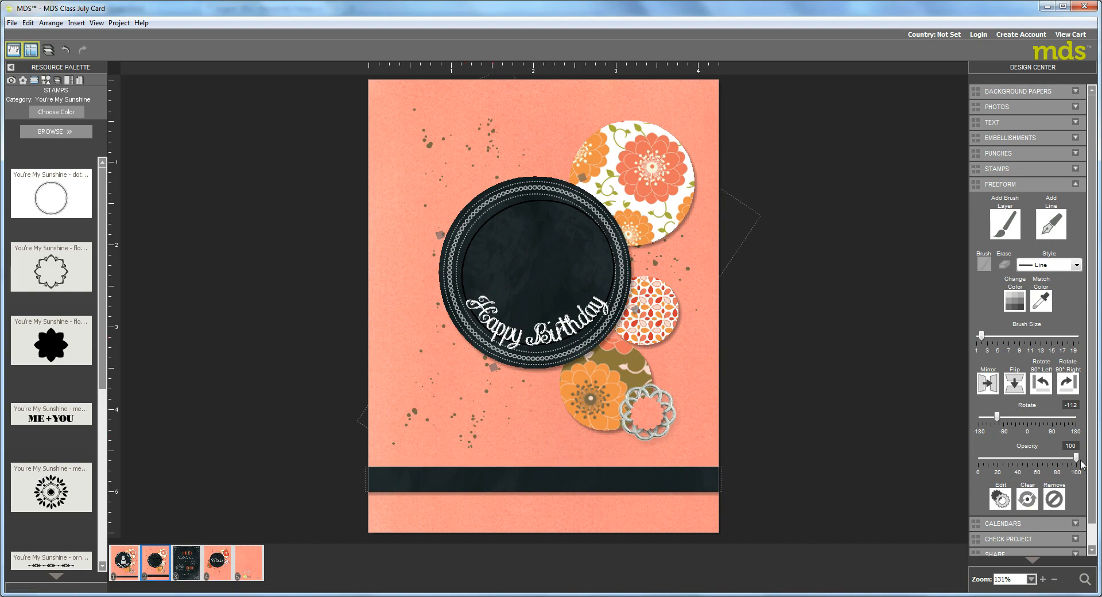
left_click_drag(1075, 459, 970, 473)
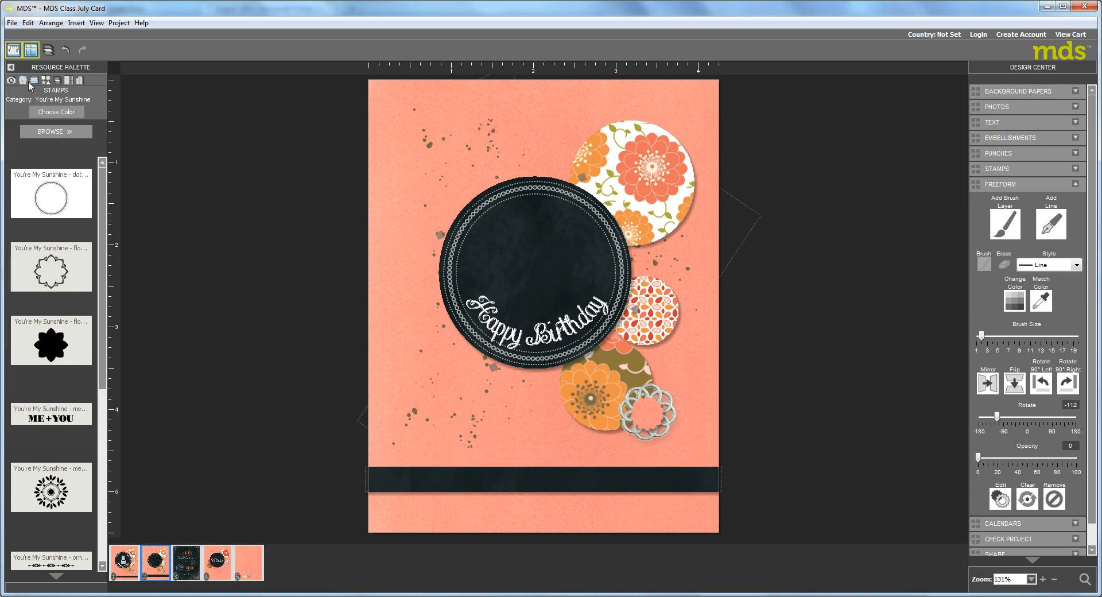
Load the Make A Wish stamp category
left_click(48, 130)
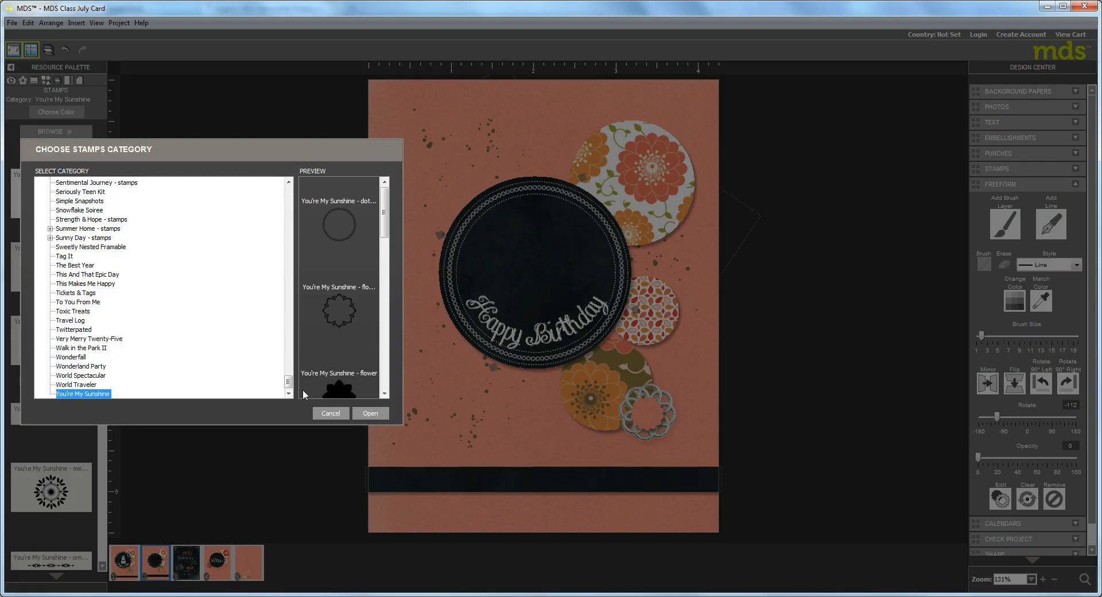
scroll(269, 261, "up", 15)
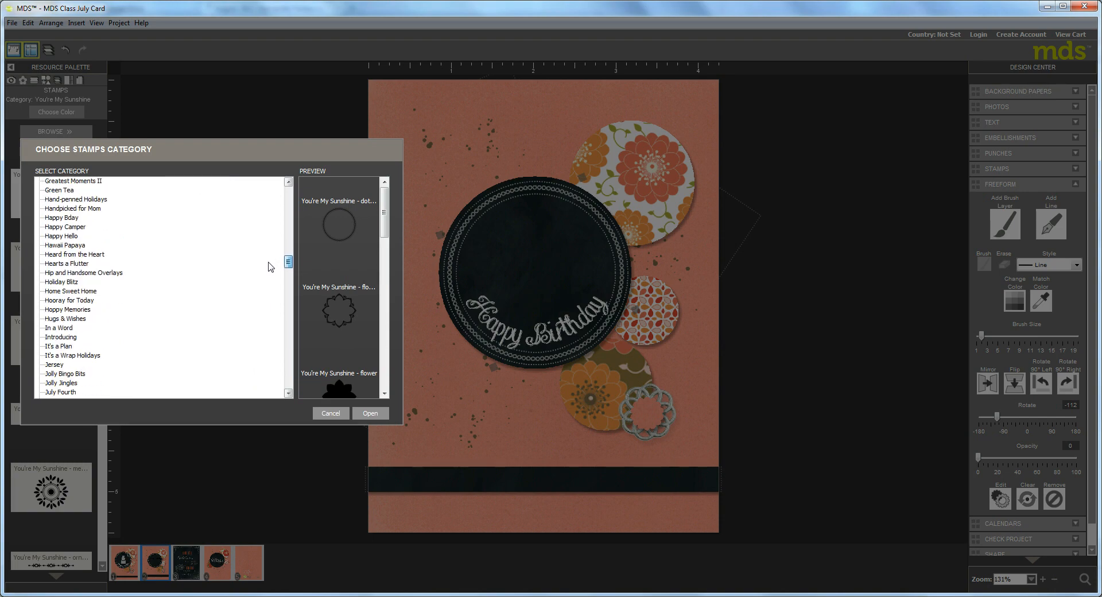
left_click_drag(268, 262, 280, 176)
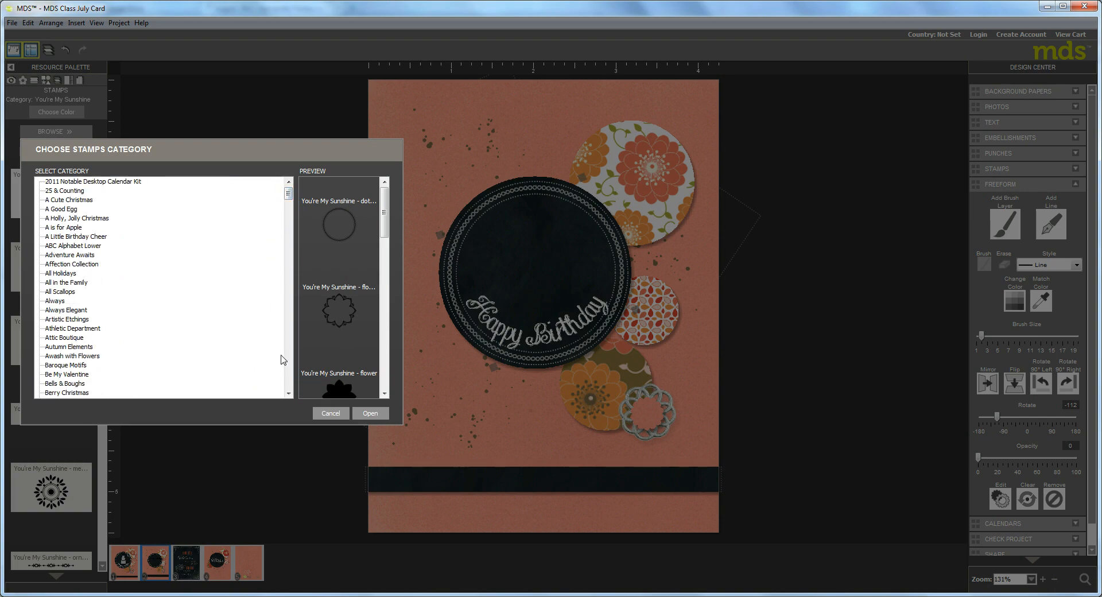
scroll(290, 379, "down", 15)
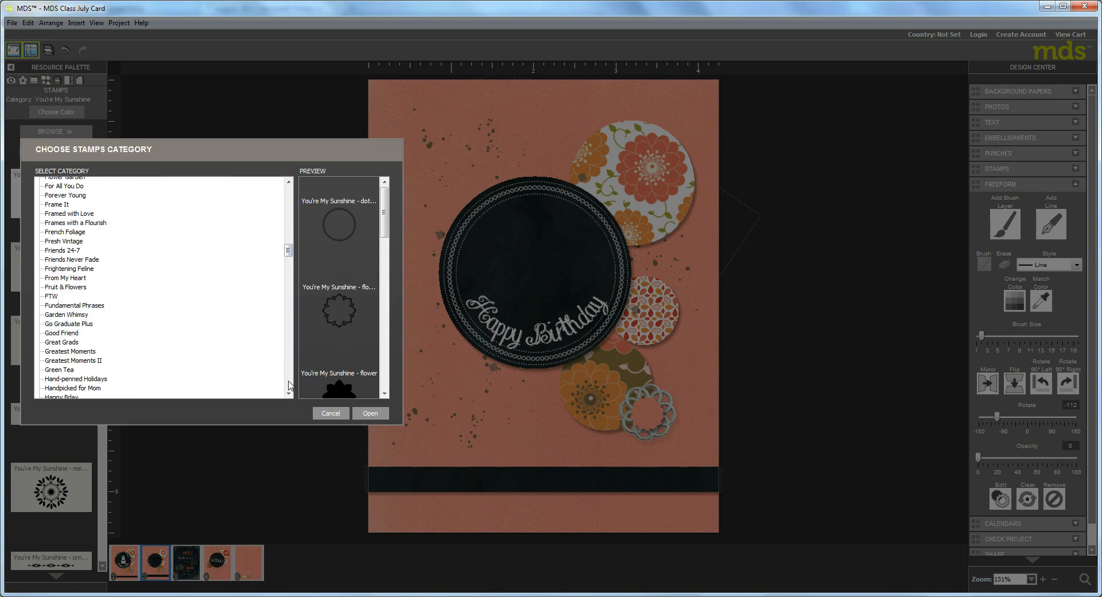
scroll(290, 384, "down", 8)
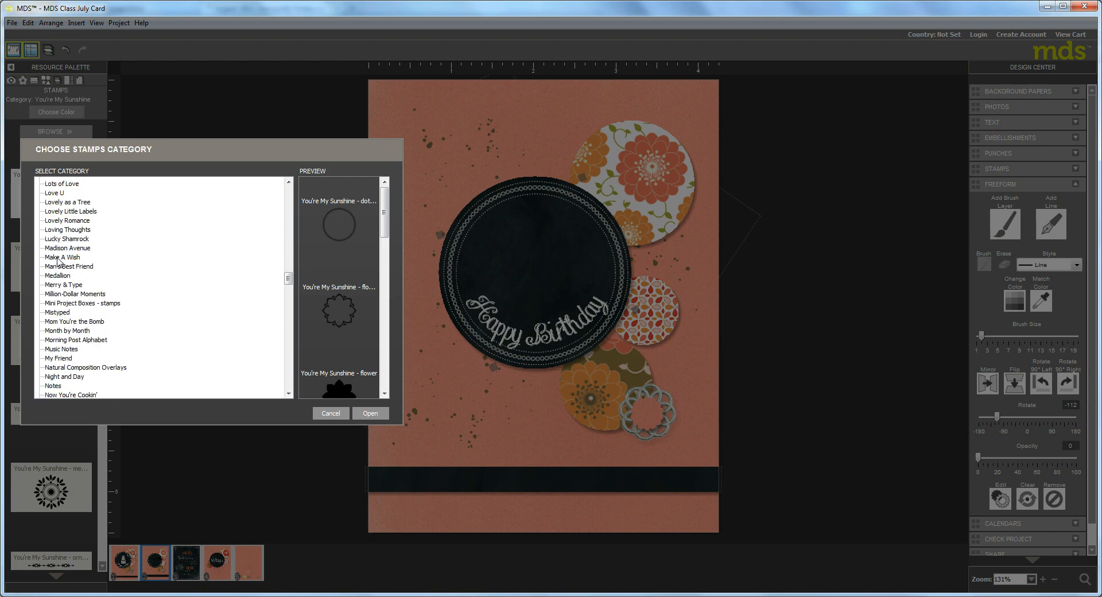
left_click(58, 257)
left_click(370, 413)
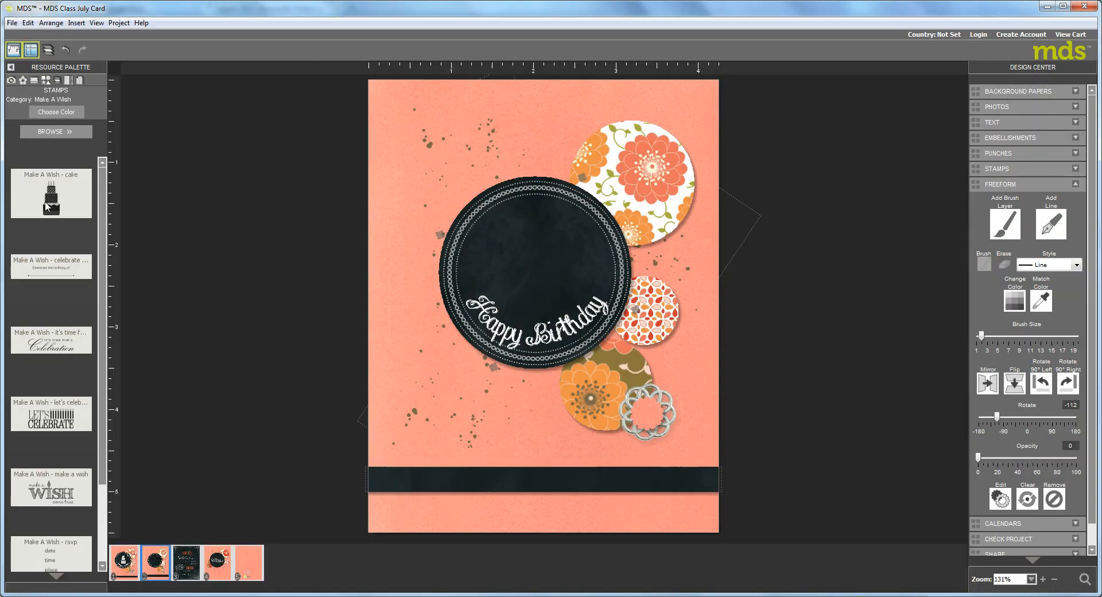
Place the Make A Wish cake stamp in the middle of the black circle, just above the greeting
left_click_drag(48, 206, 540, 282)
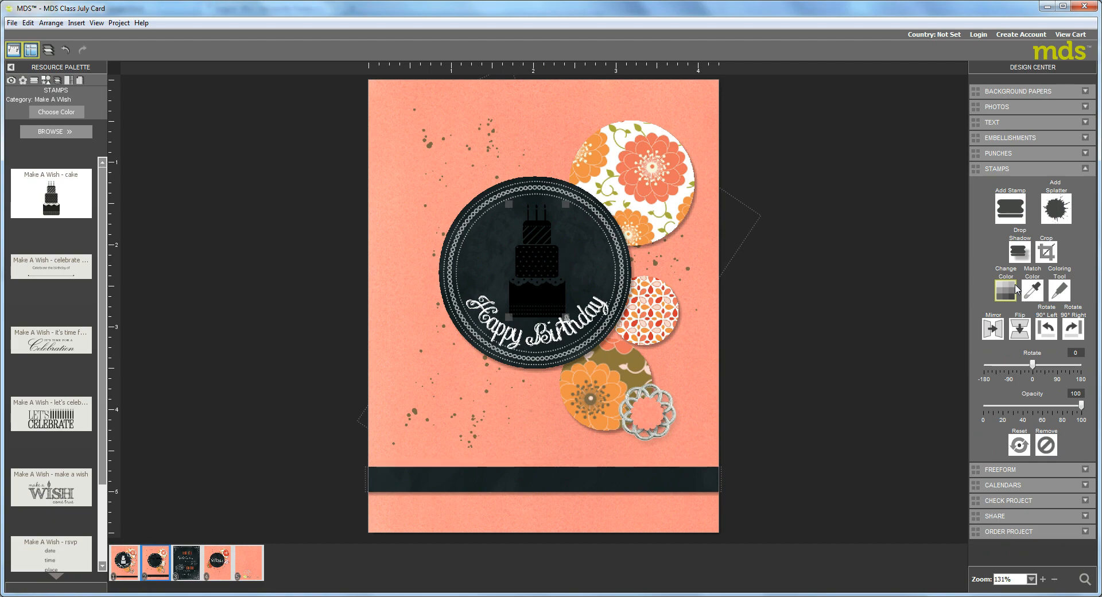
left_click(1014, 286)
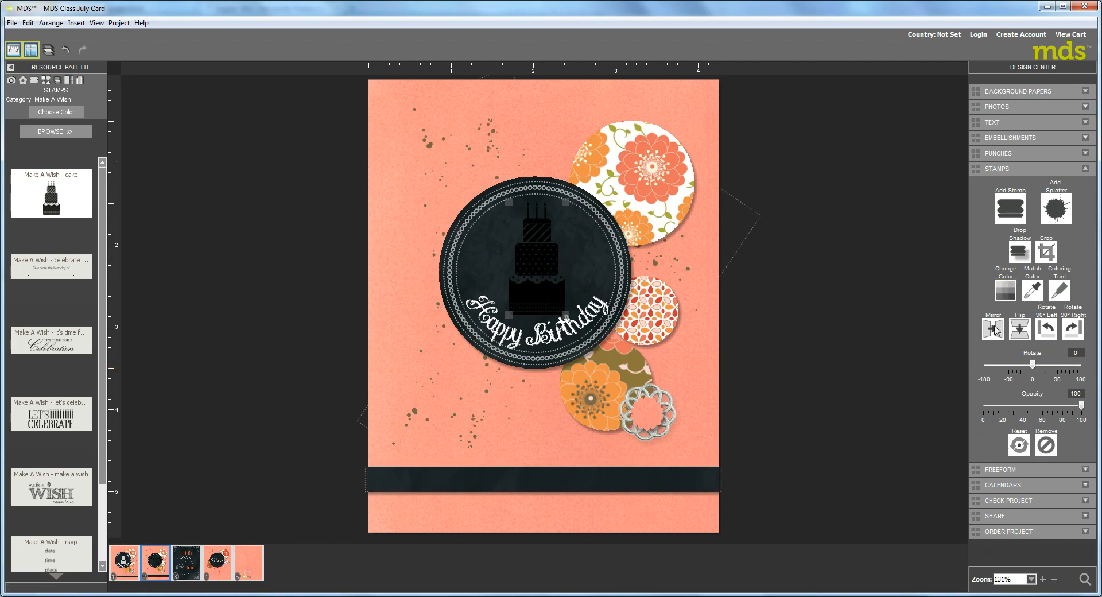
left_click_drag(537, 286, 537, 283)
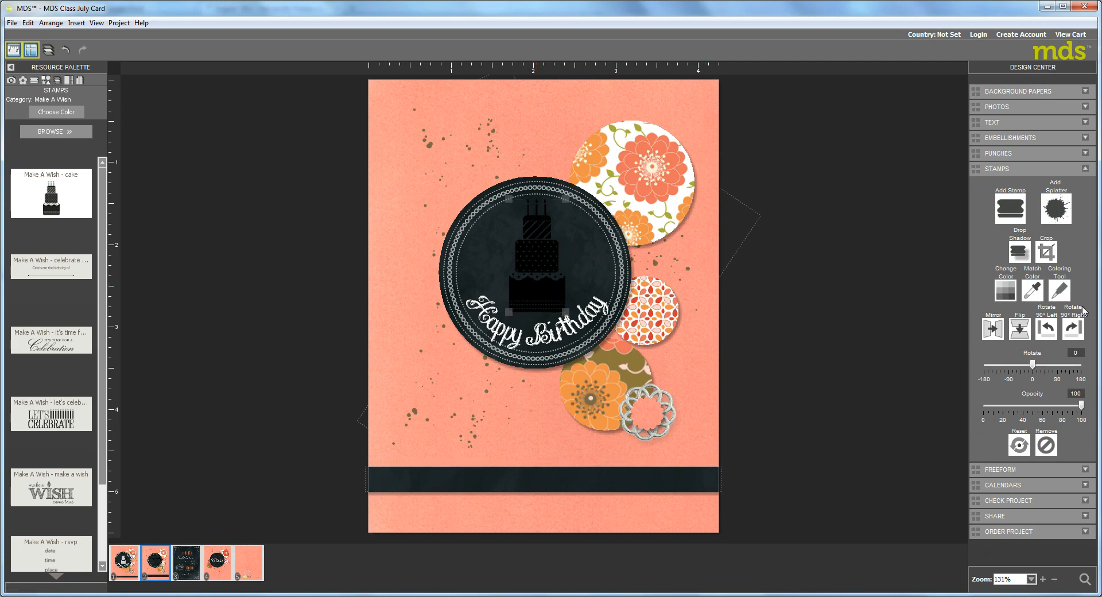
Color the three candles of the cake stamp red-orange with the Coloring Tool
left_click(1059, 289)
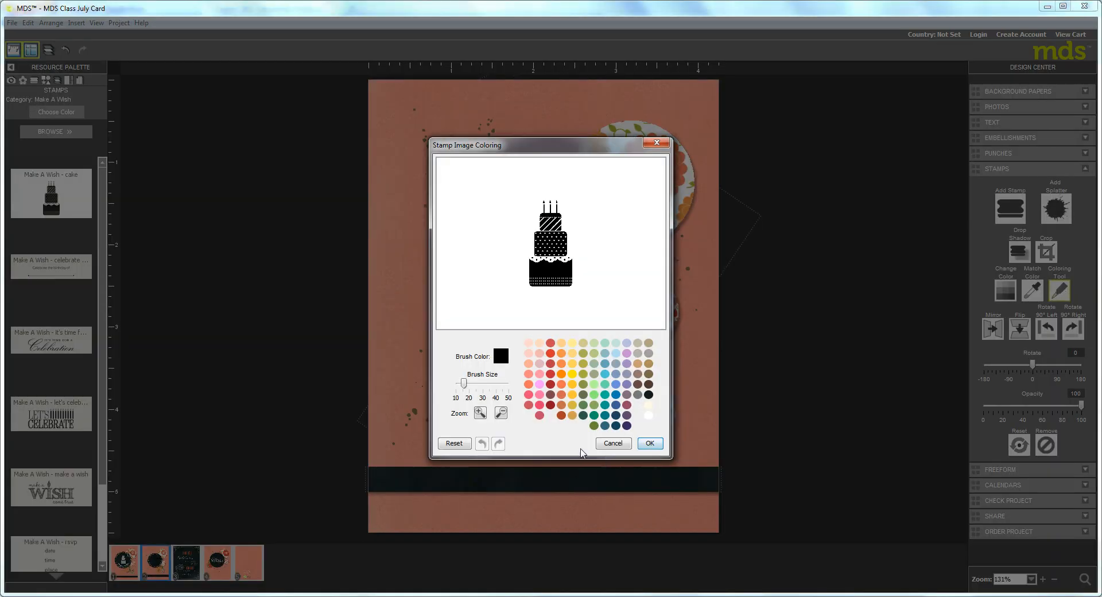
left_click(480, 413)
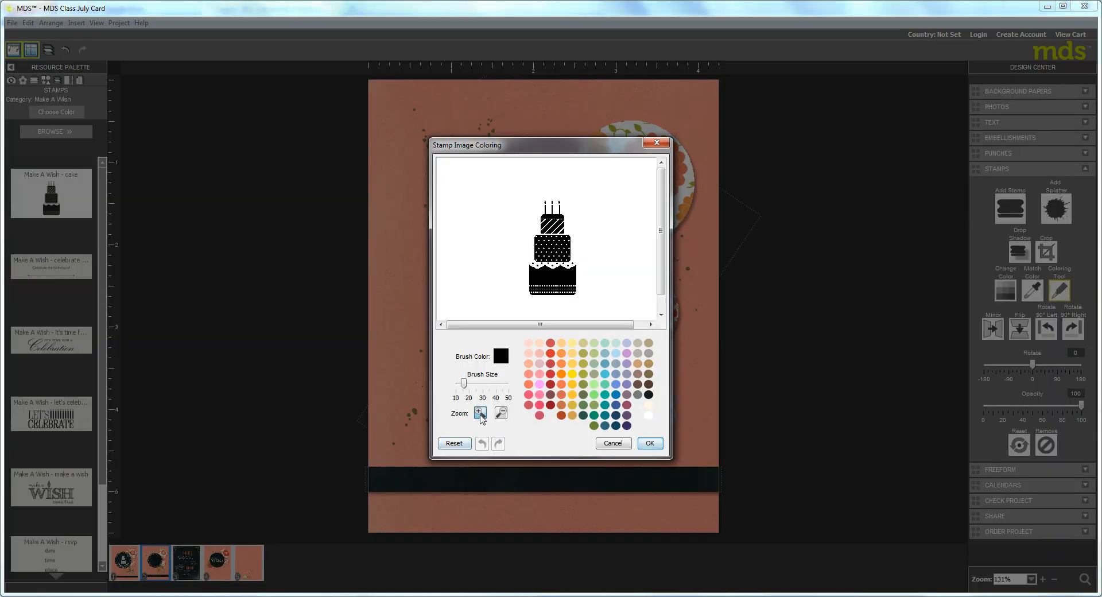
left_click(480, 413)
left_click(480, 413)
left_click(480, 413)
left_click(480, 415)
left_click(481, 415)
left_click(481, 415)
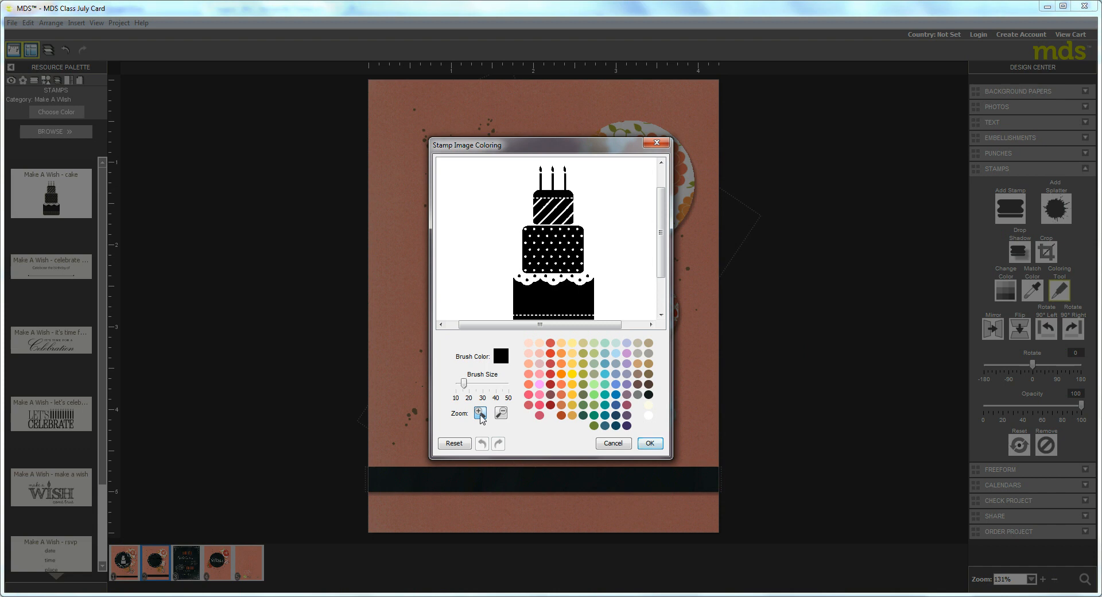
left_click(480, 415)
left_click(480, 415)
left_click(480, 415)
left_click_drag(660, 234, 661, 195)
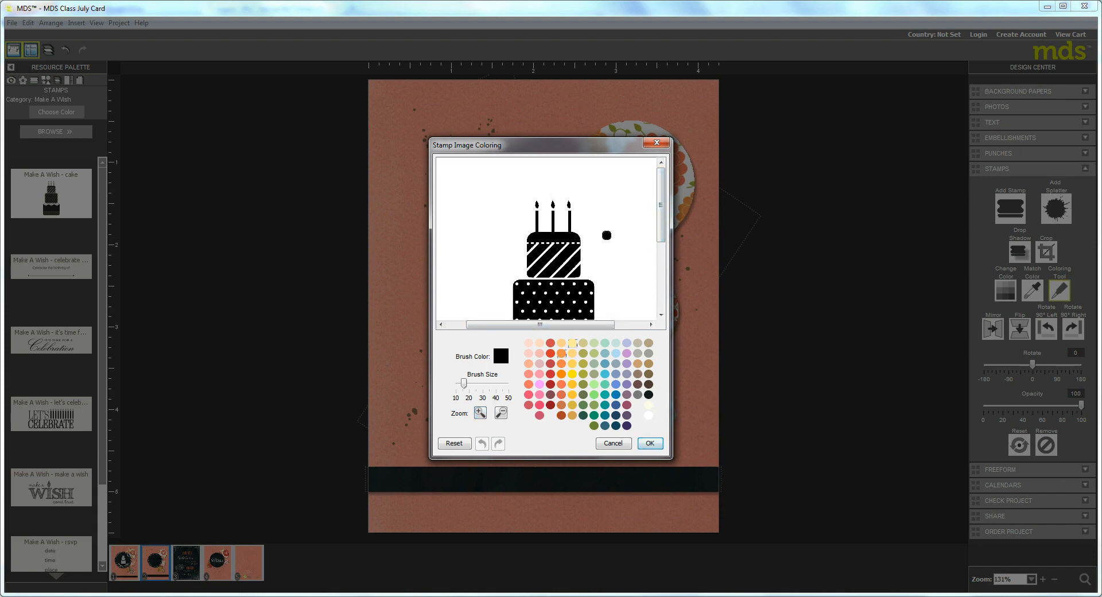
left_click(550, 374)
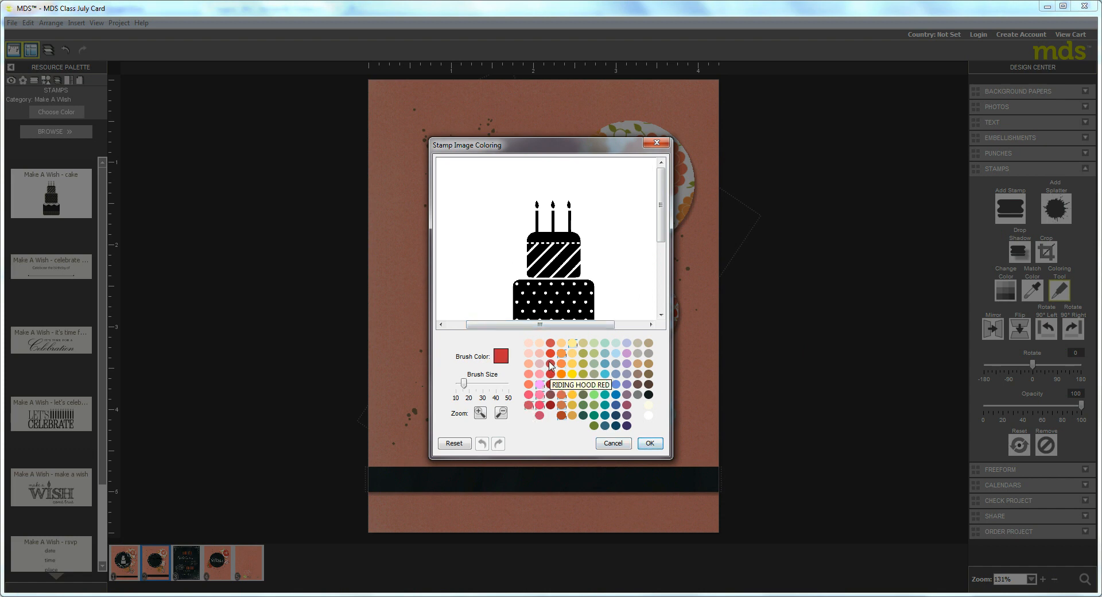
left_click(551, 354)
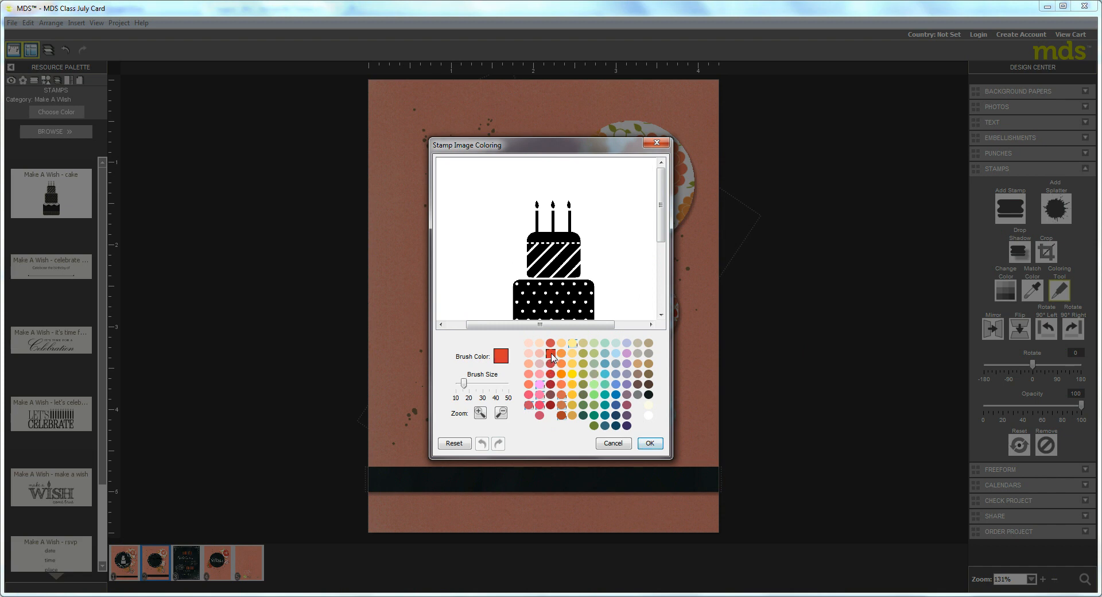
mouse_move(519, 216)
left_mouse_down()
mouse_move(579, 213)
mouse_move(525, 222)
mouse_move(576, 226)
mouse_move(530, 227)
left_mouse_up()
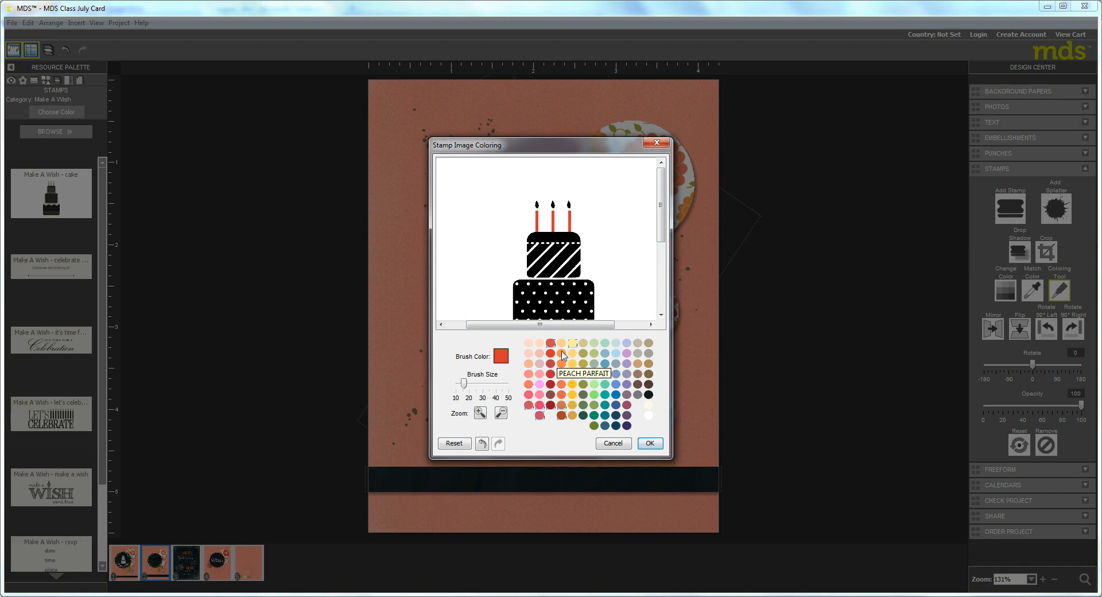
Color the three candle flames of the cake stamp orange
left_click(562, 353)
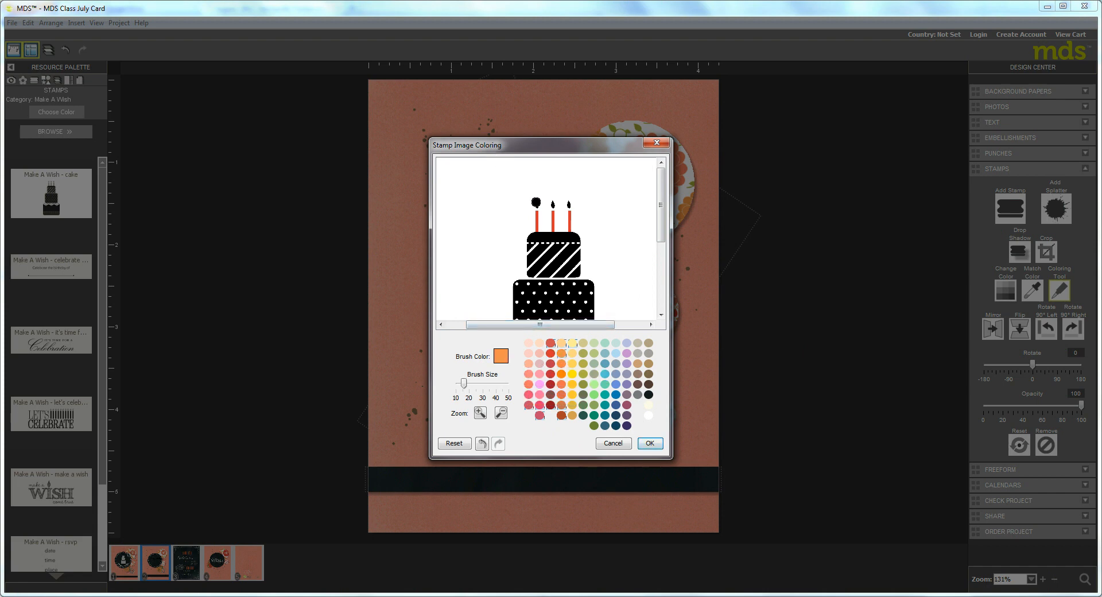
left_click(567, 204)
left_click(536, 203)
left_click(553, 204)
Paint all the cake tiers white with a brush size of about 30, apply the coloring, and set the stamp's opacity to 79
left_click(648, 415)
left_click_drag(465, 386, 483, 385)
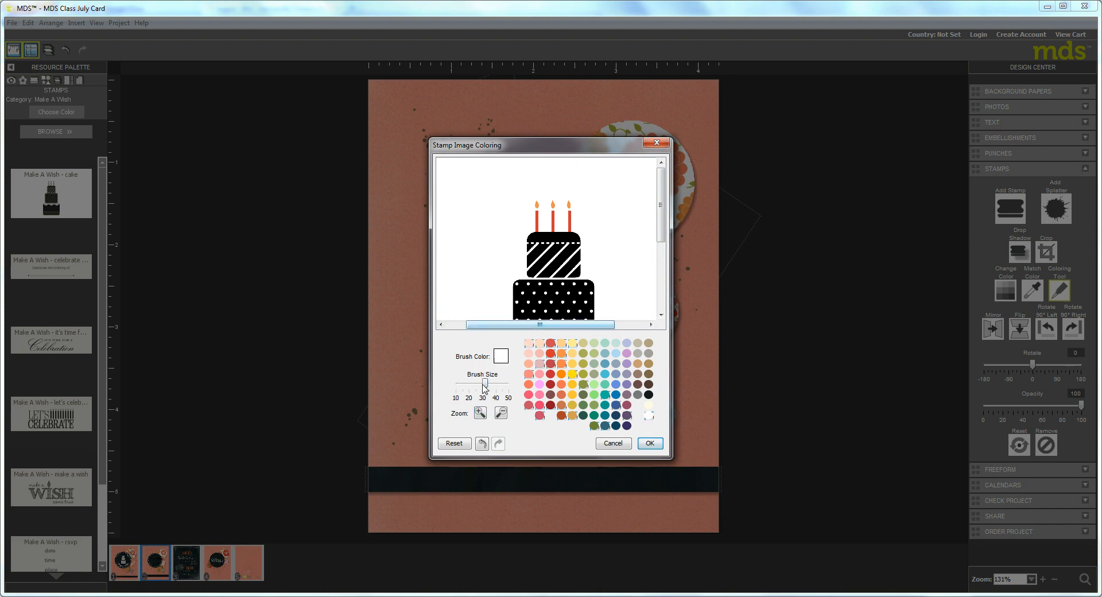
mouse_move(525, 246)
left_mouse_down()
mouse_move(574, 242)
mouse_move(524, 256)
mouse_move(588, 251)
mouse_move(512, 255)
mouse_move(591, 267)
mouse_move(501, 274)
mouse_move(673, 282)
mouse_move(539, 276)
mouse_move(586, 279)
mouse_move(509, 290)
mouse_move(609, 288)
mouse_move(479, 301)
mouse_move(604, 298)
left_mouse_up()
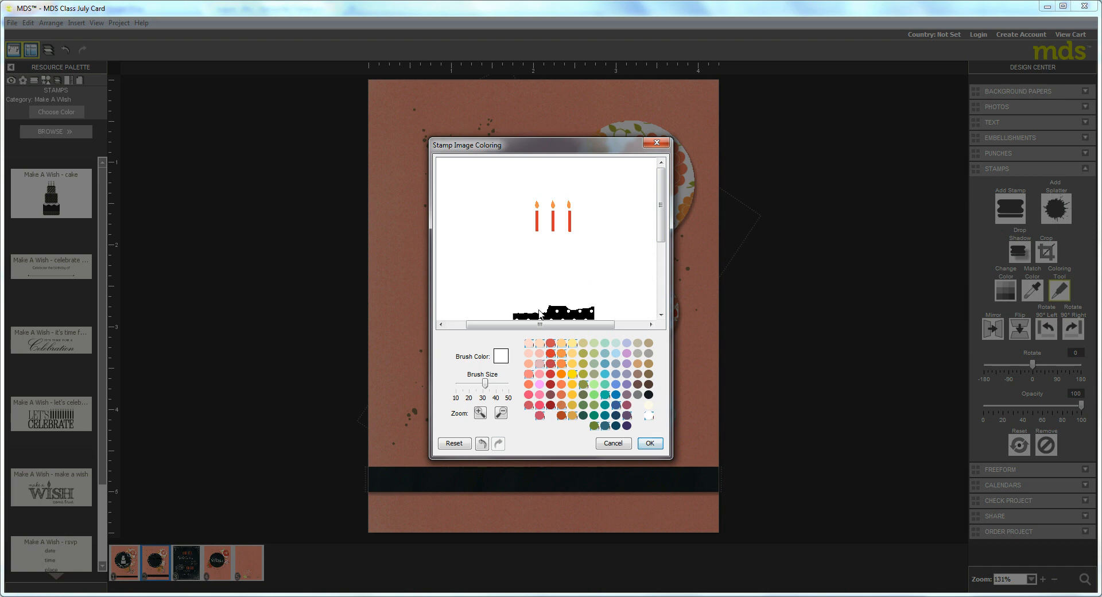
mouse_move(540, 313)
left_mouse_down()
mouse_move(613, 313)
mouse_move(481, 316)
mouse_move(563, 312)
left_mouse_up()
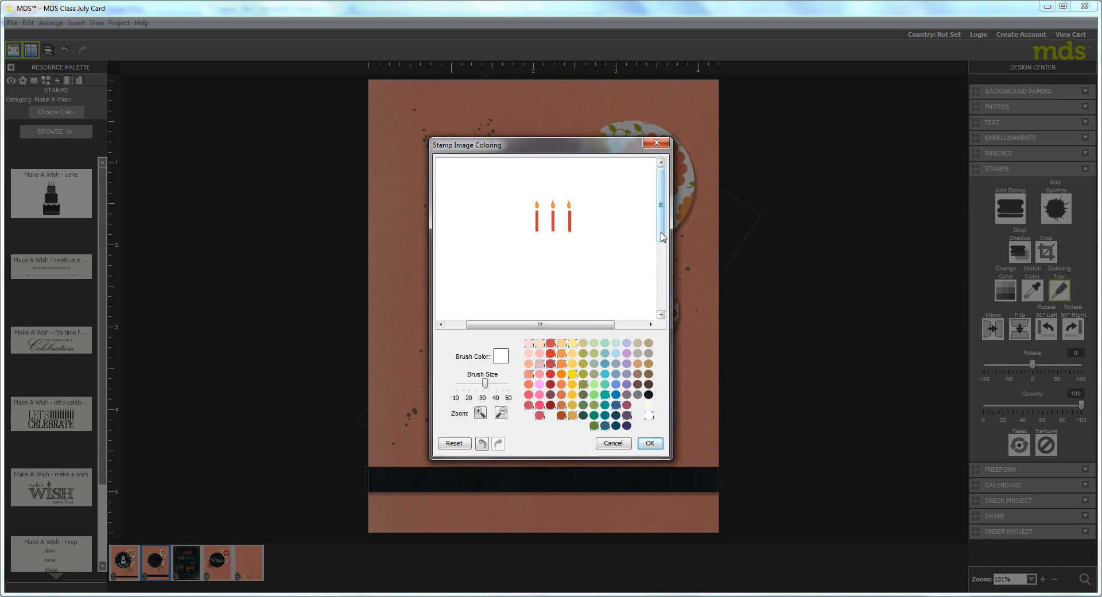
left_click_drag(663, 236, 662, 306)
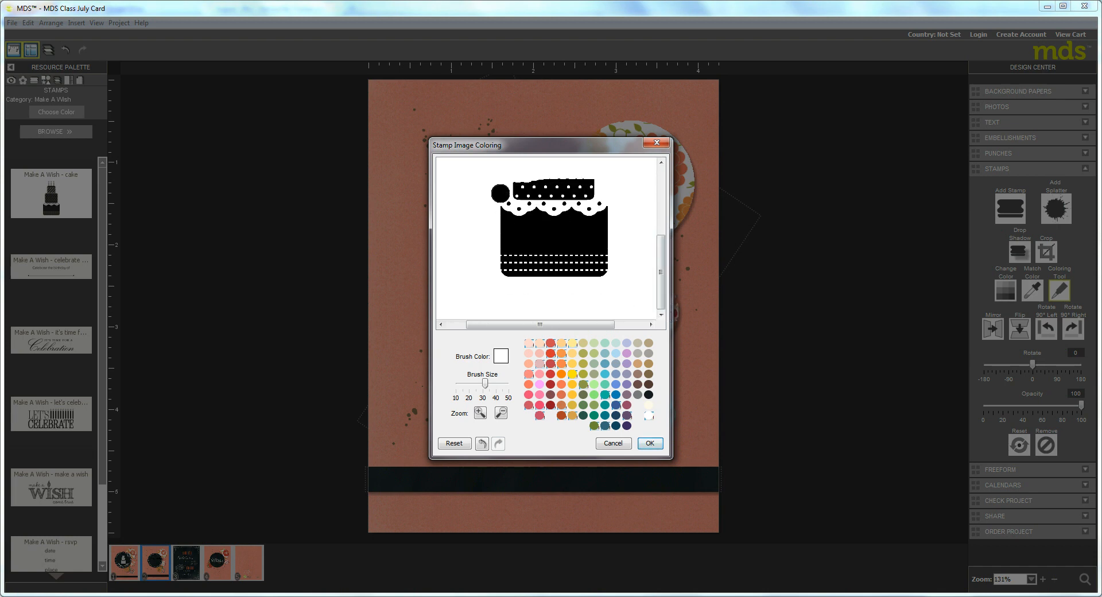
mouse_move(500, 193)
left_mouse_down()
mouse_move(593, 182)
mouse_move(612, 191)
mouse_move(495, 198)
mouse_move(606, 202)
mouse_move(474, 221)
mouse_move(618, 206)
mouse_move(440, 216)
mouse_move(620, 221)
mouse_move(492, 231)
mouse_move(618, 235)
mouse_move(538, 237)
mouse_move(655, 255)
mouse_move(449, 263)
mouse_move(596, 258)
mouse_move(469, 282)
mouse_move(553, 278)
mouse_move(489, 280)
mouse_move(544, 275)
mouse_move(519, 274)
left_mouse_up()
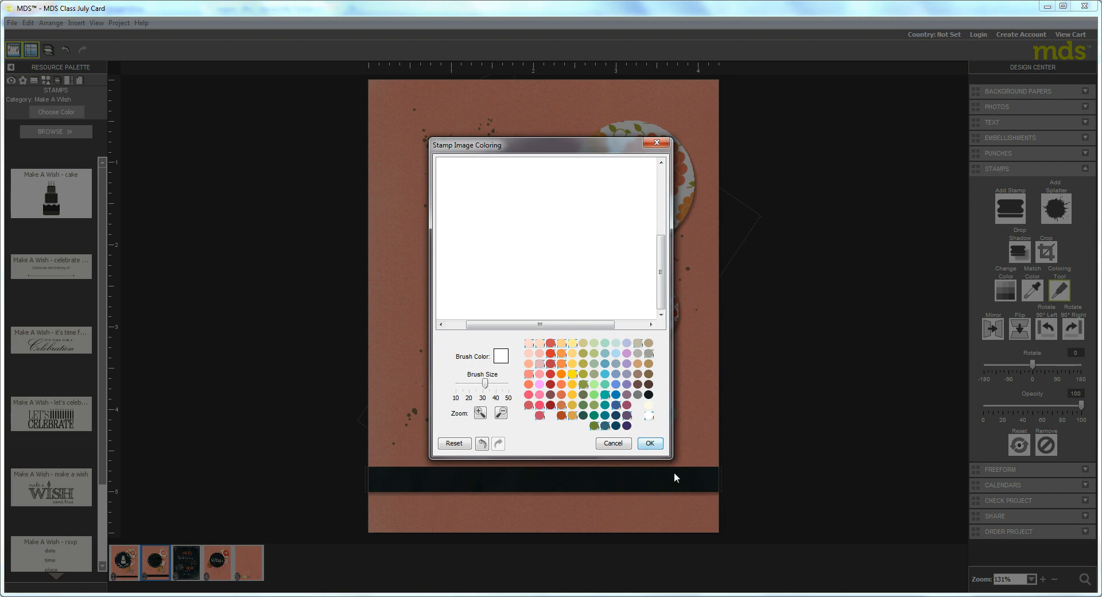
left_click(652, 444)
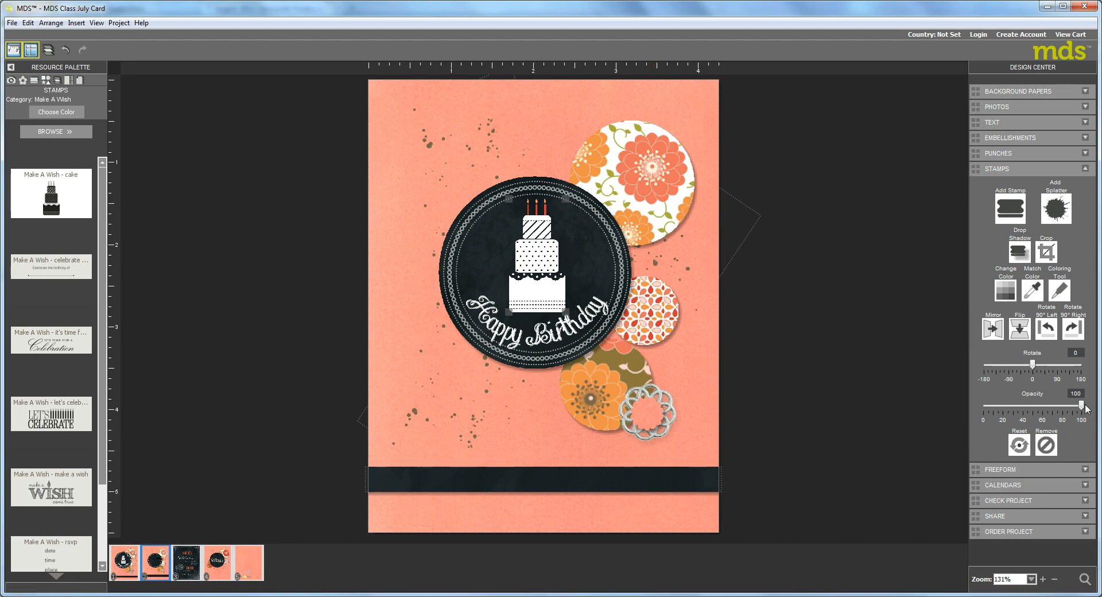
left_click_drag(1081, 407, 1061, 416)
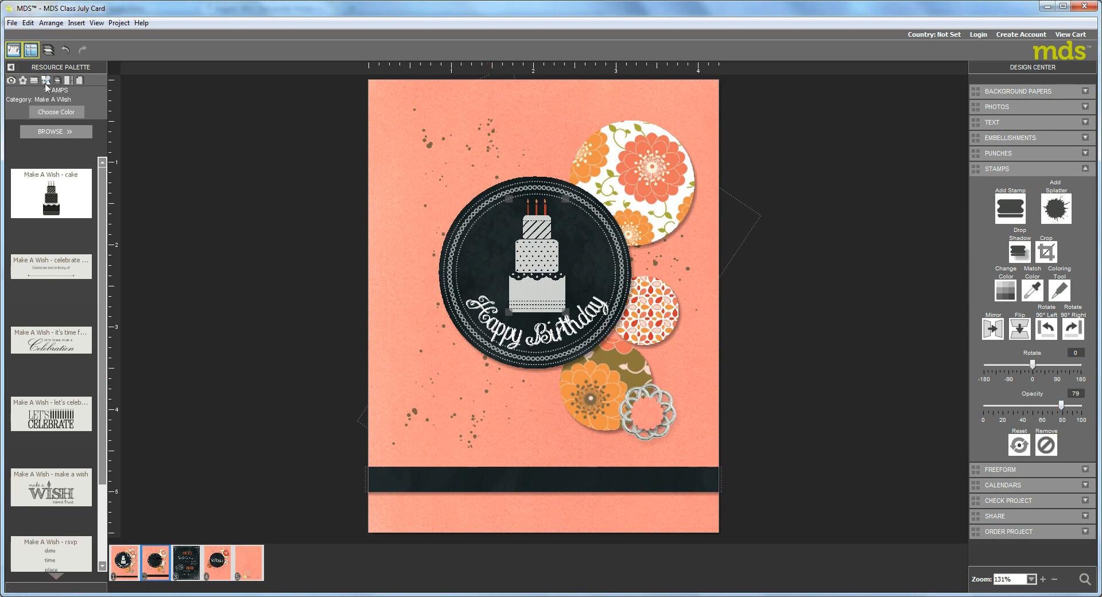
Load the Basic Pearls and Rhinestones category of embellishments into the resource palette
left_click(23, 81)
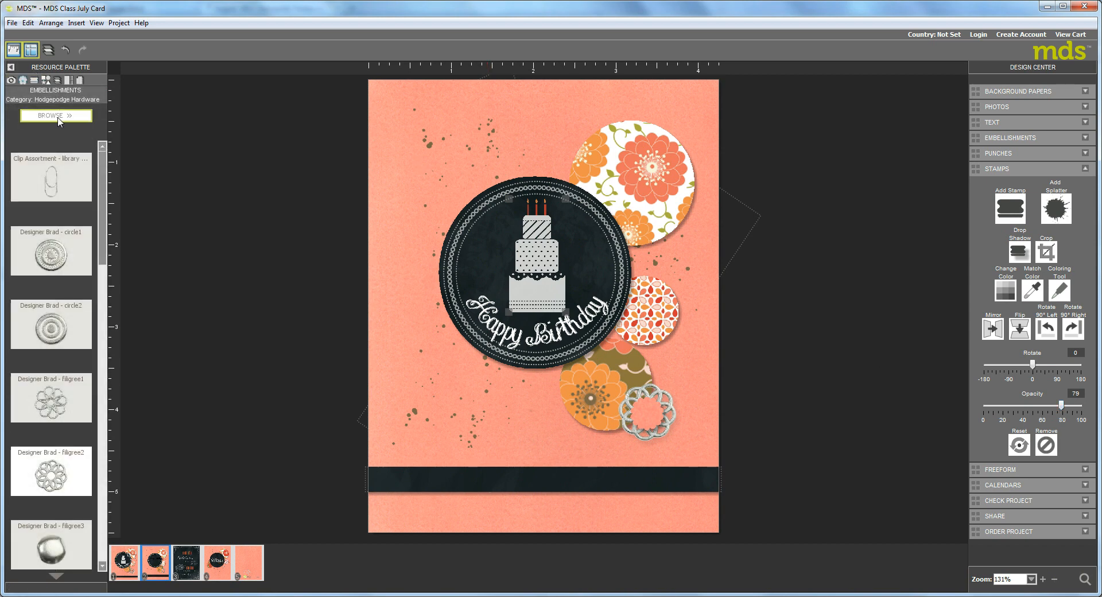
left_click(58, 116)
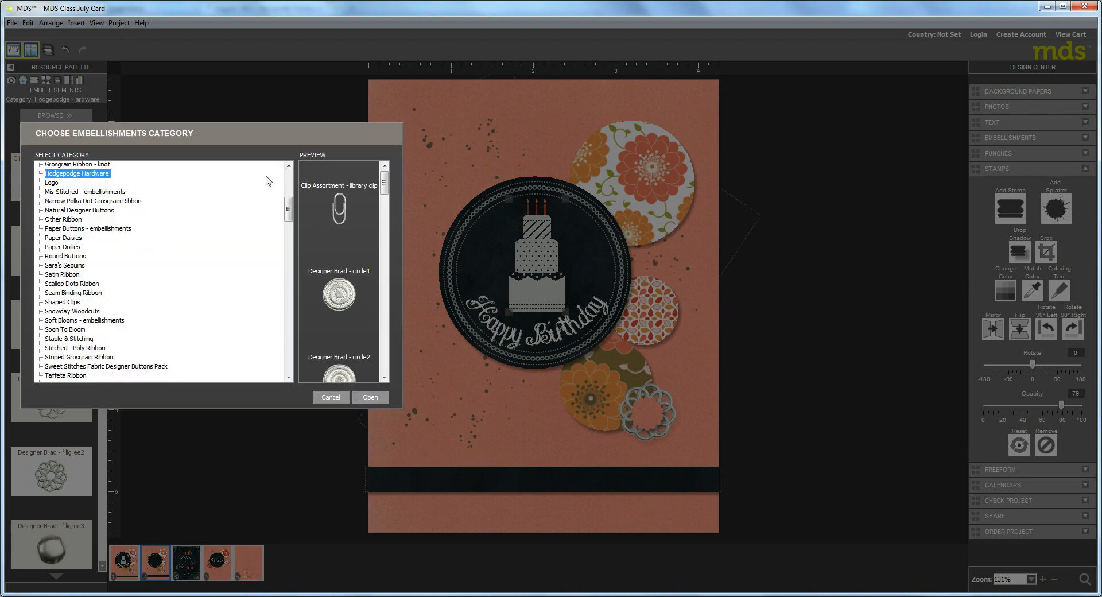
left_click(289, 174)
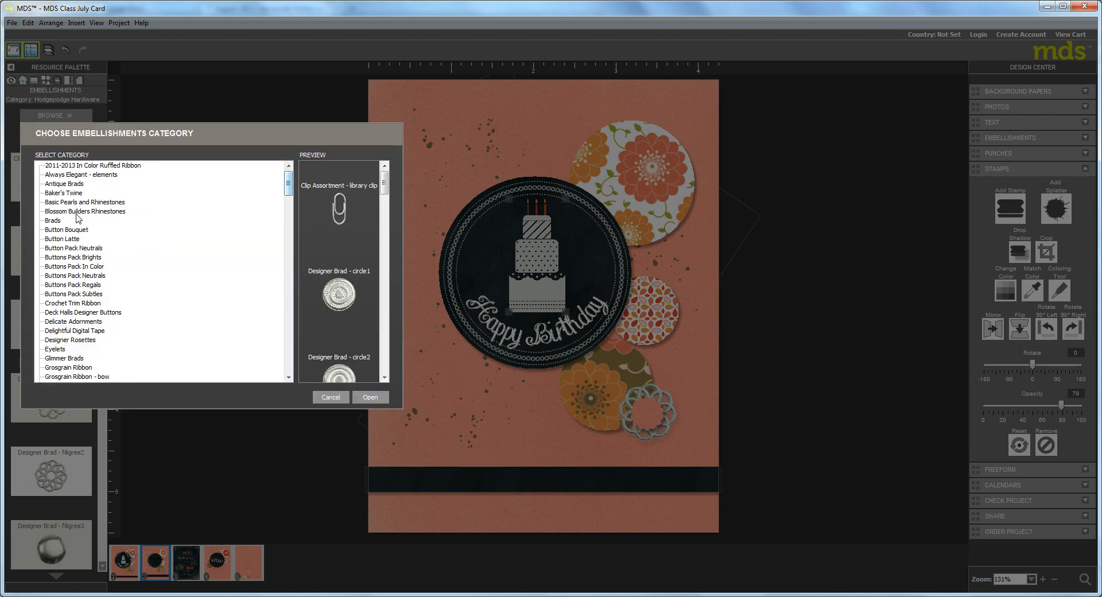
left_click(68, 204)
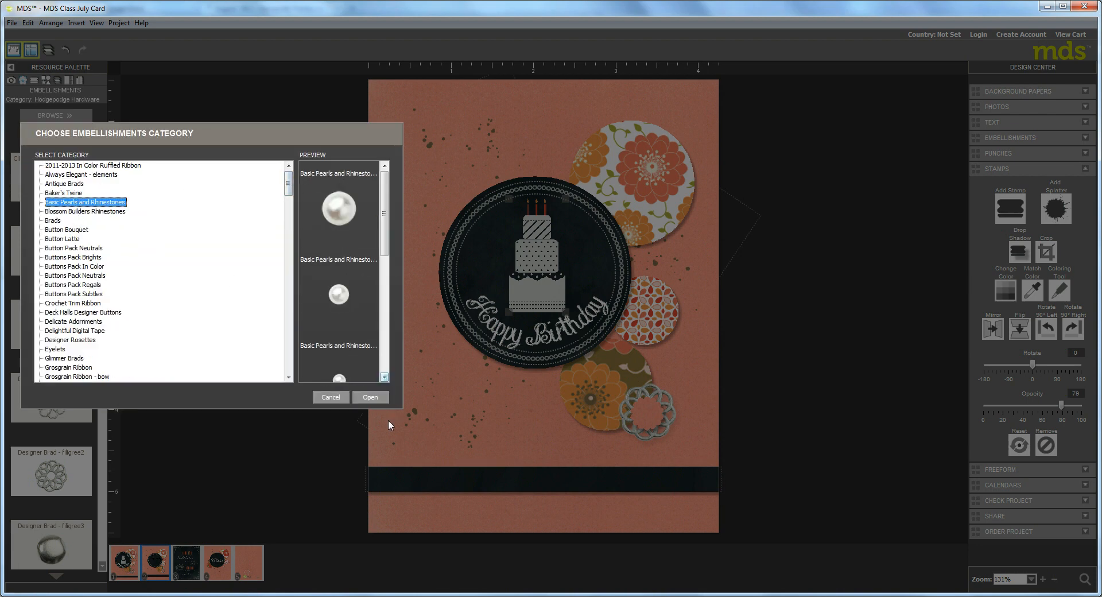
left_click(362, 398)
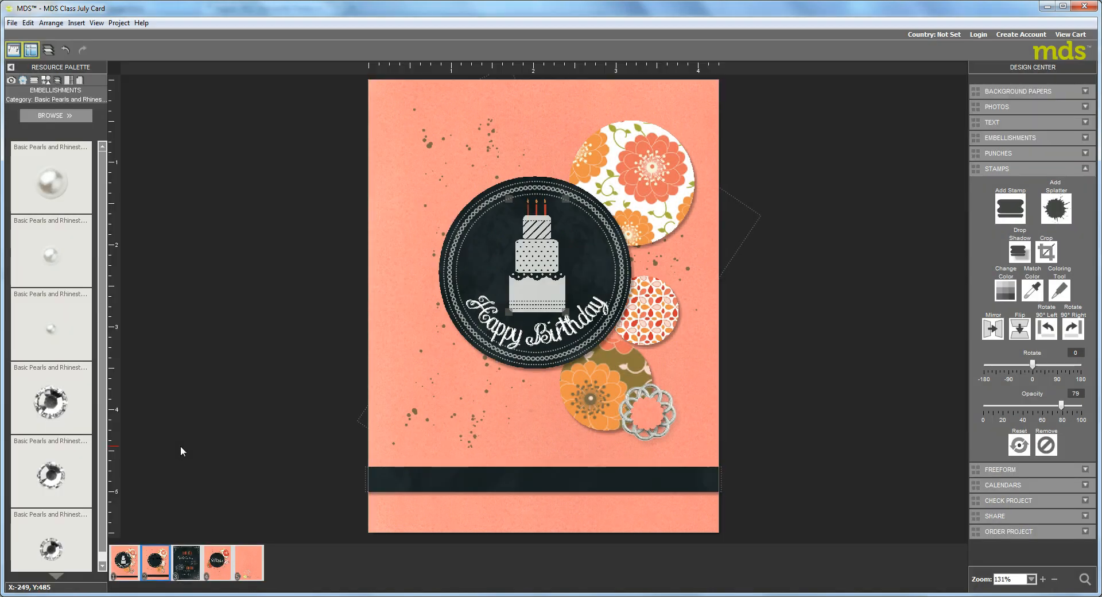
Place large rhinestones beside the big floral circle and in the filigree brad's center, and a small one below the orange flower circle
left_click_drag(56, 552, 651, 416)
left_click_drag(648, 415, 650, 413)
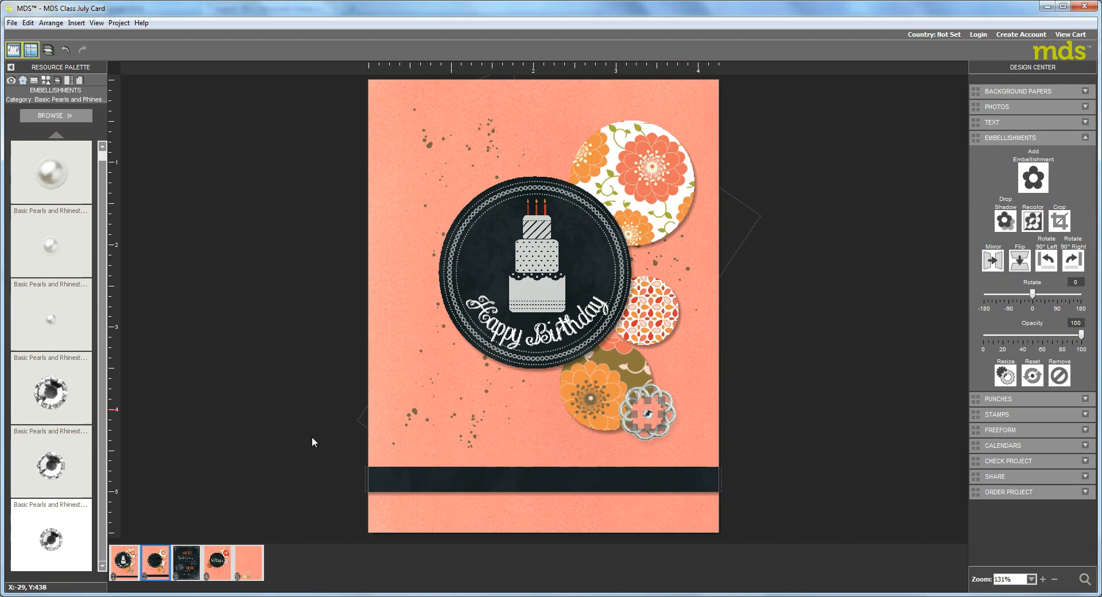
left_click_drag(67, 409, 758, 218)
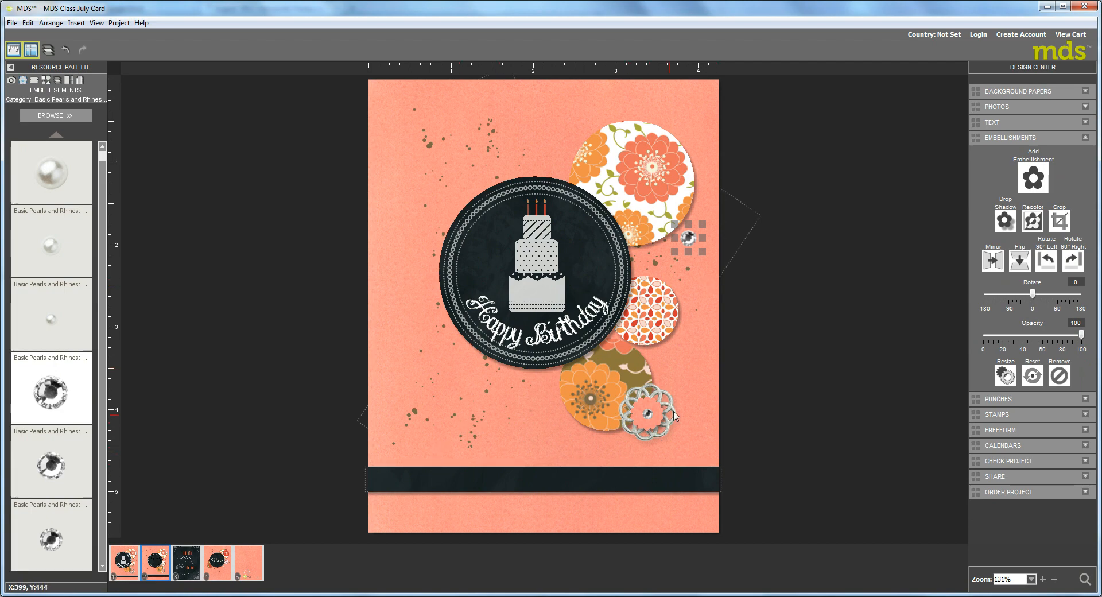
left_click_drag(552, 392, 519, 394)
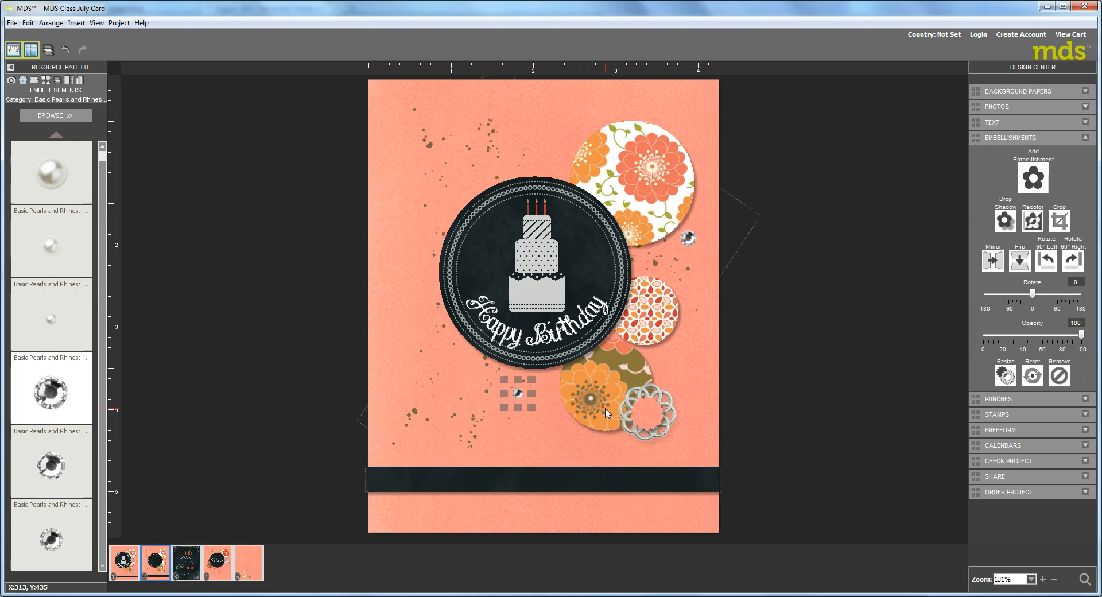
left_click_drag(517, 394, 604, 443)
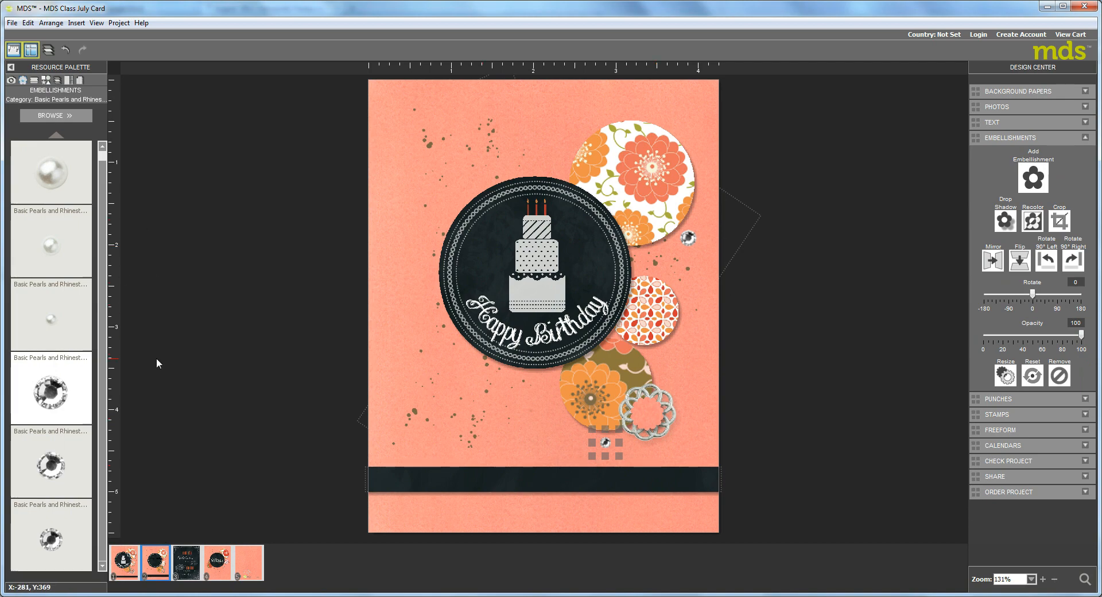
left_click_drag(50, 394, 649, 418)
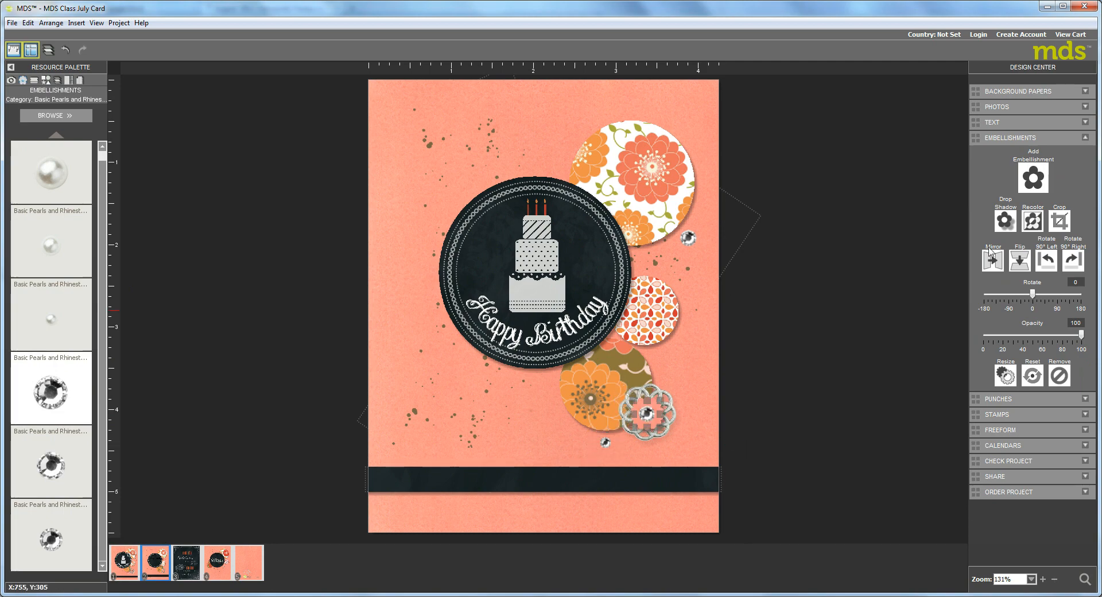
Enable a 35% opacity, blur 5 drop shadow on the rhinestone and apply it to all embellishments on this page
left_click(1004, 220)
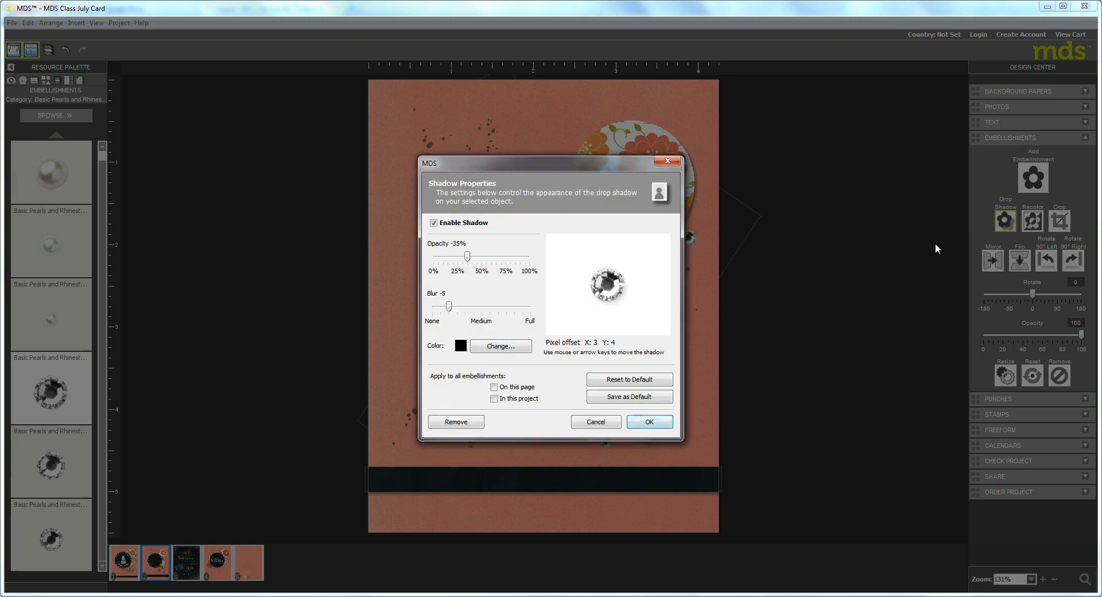
left_click(494, 387)
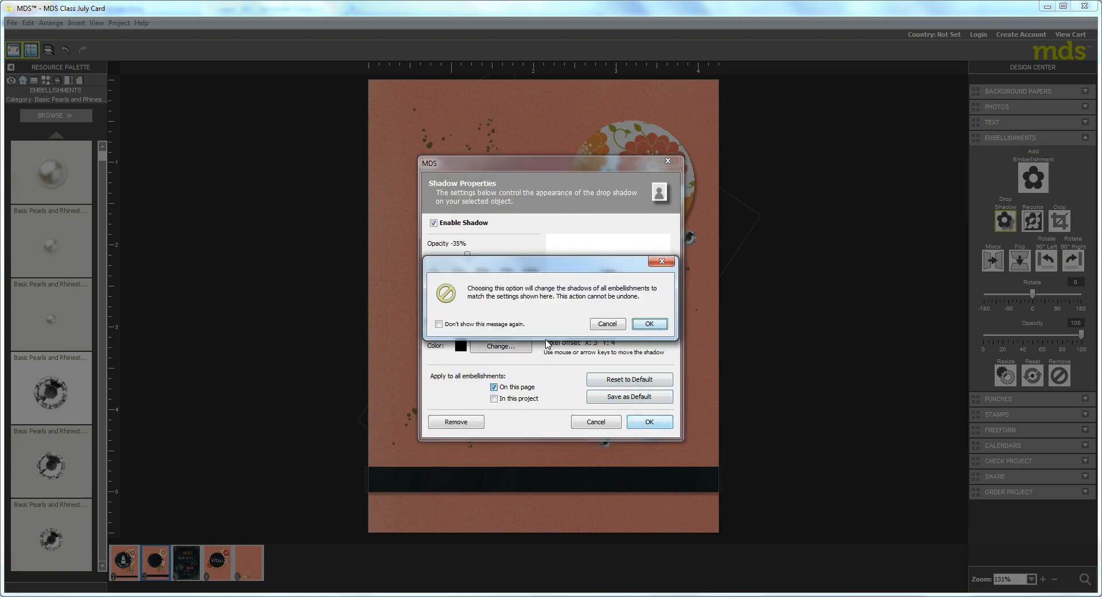
left_click(648, 326)
left_click(649, 424)
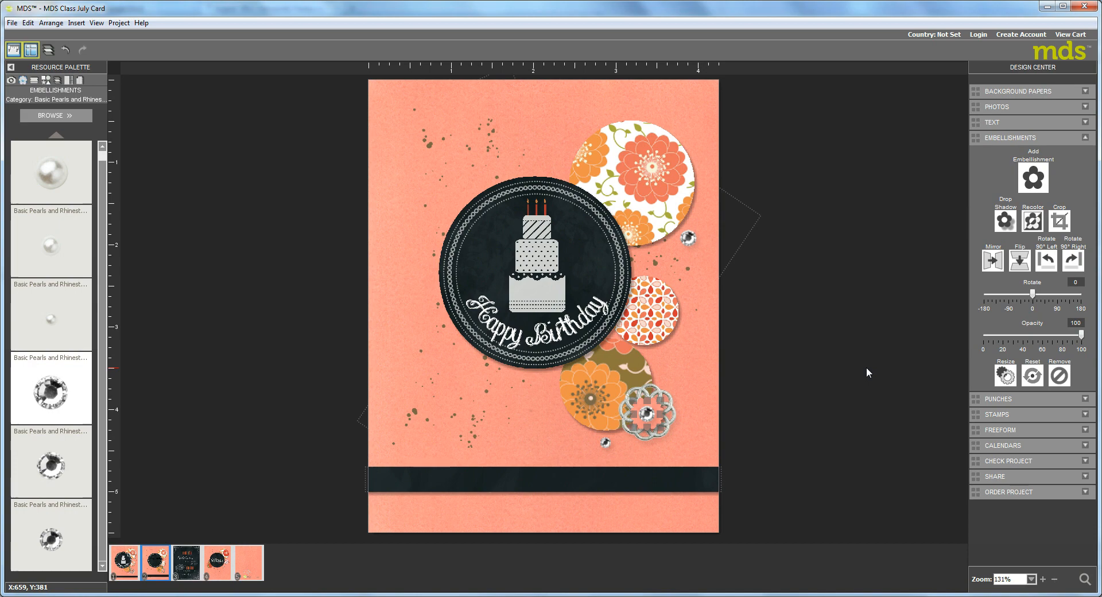
Add the arrow clip from the Shaped Clips category where the black and large floral circles overlap, rotated to -46 degrees
left_click(57, 116)
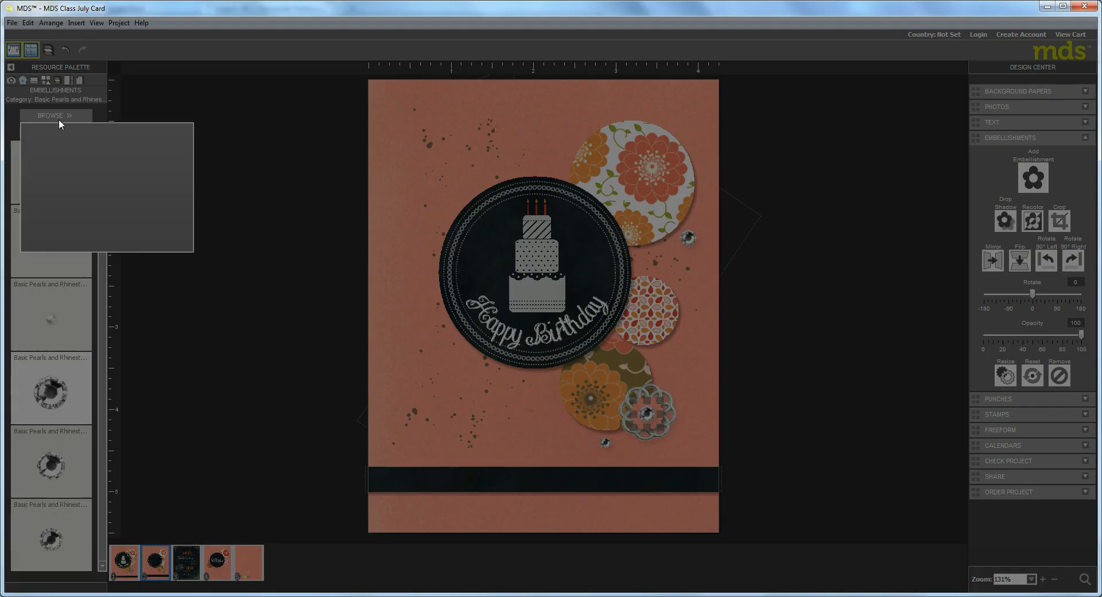
scroll(125, 264, "down", 6)
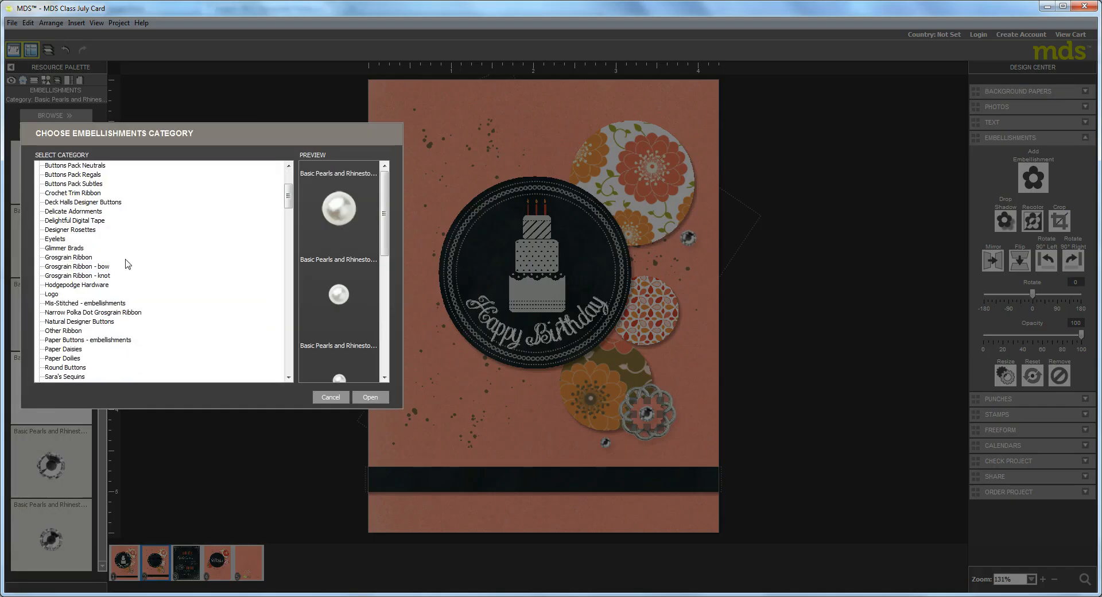
left_click(63, 362)
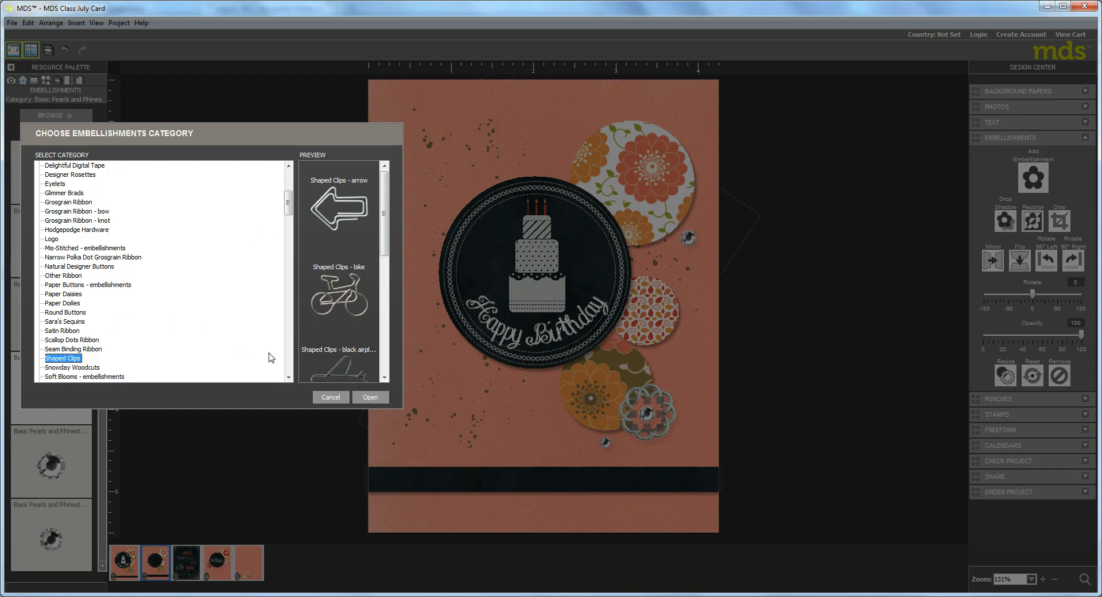
left_click(370, 396)
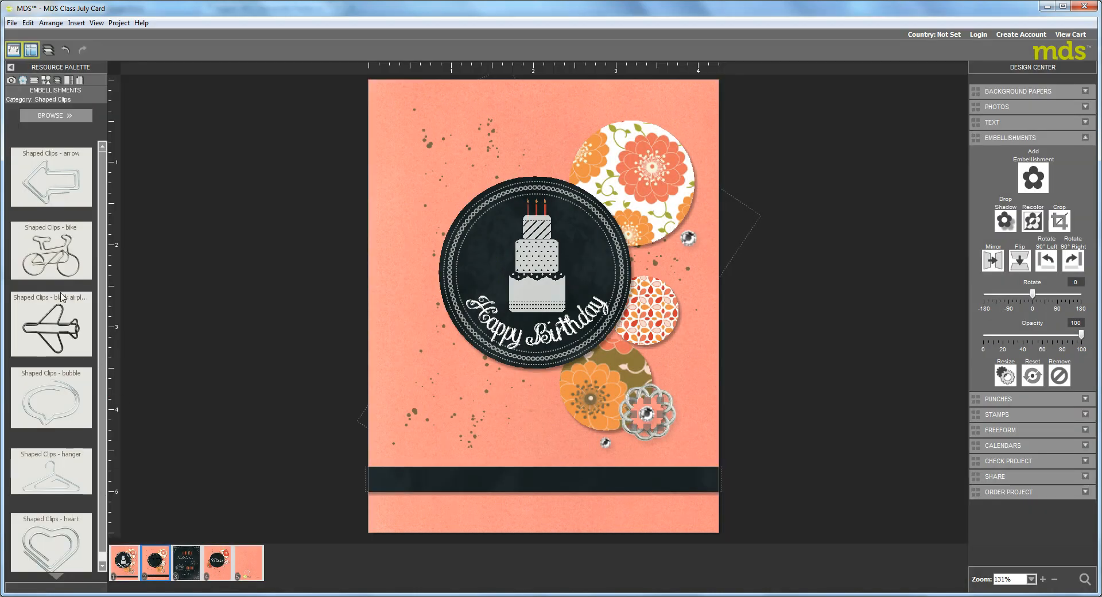
left_click_drag(44, 166, 622, 203)
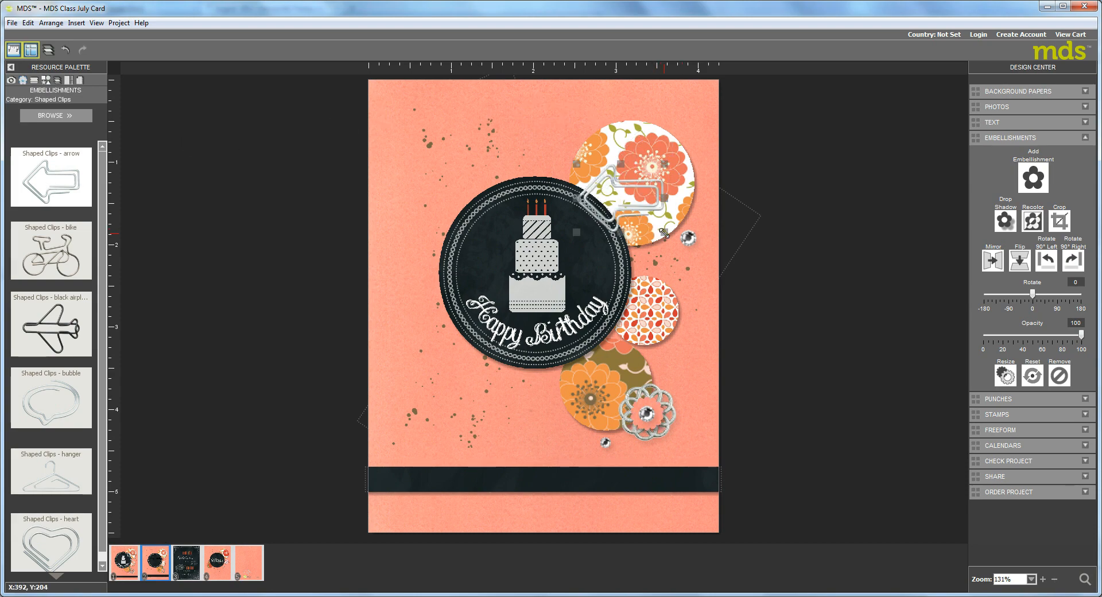
left_click_drag(662, 231, 649, 194)
left_click_drag(717, 224, 716, 225)
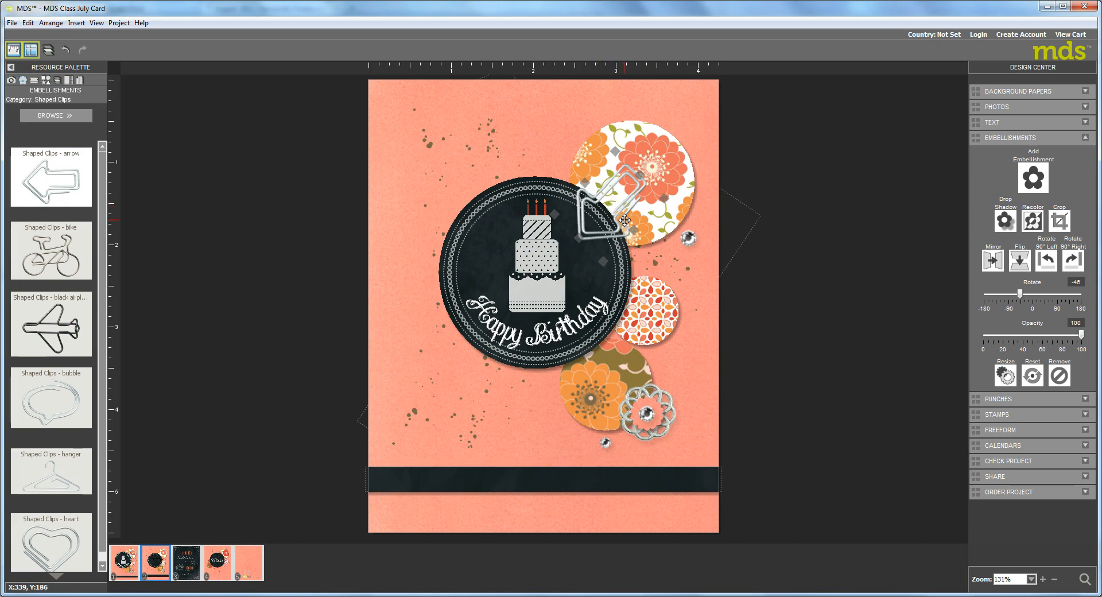
Load the Taffeta Trimmings embellishment category and find the short orange taffeta bow
left_click(57, 117)
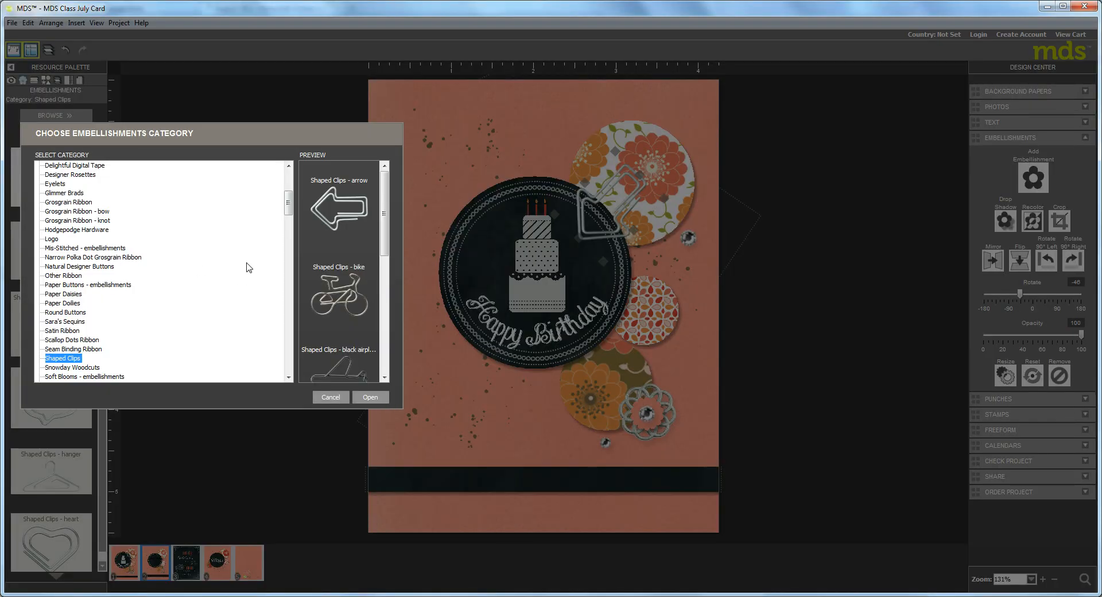
left_click_drag(286, 207, 289, 229)
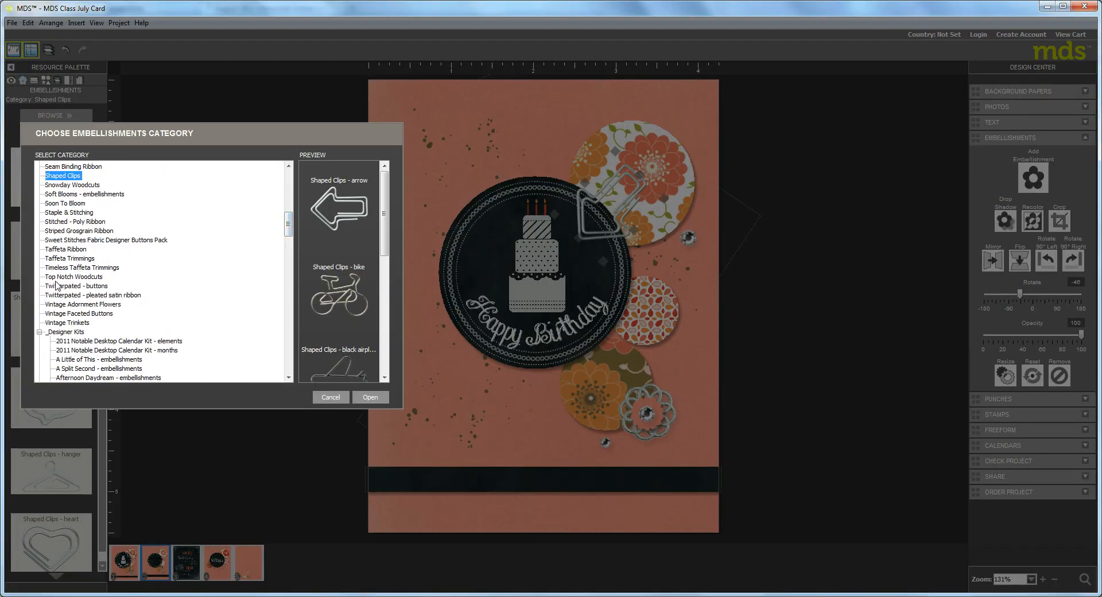
left_click(63, 259)
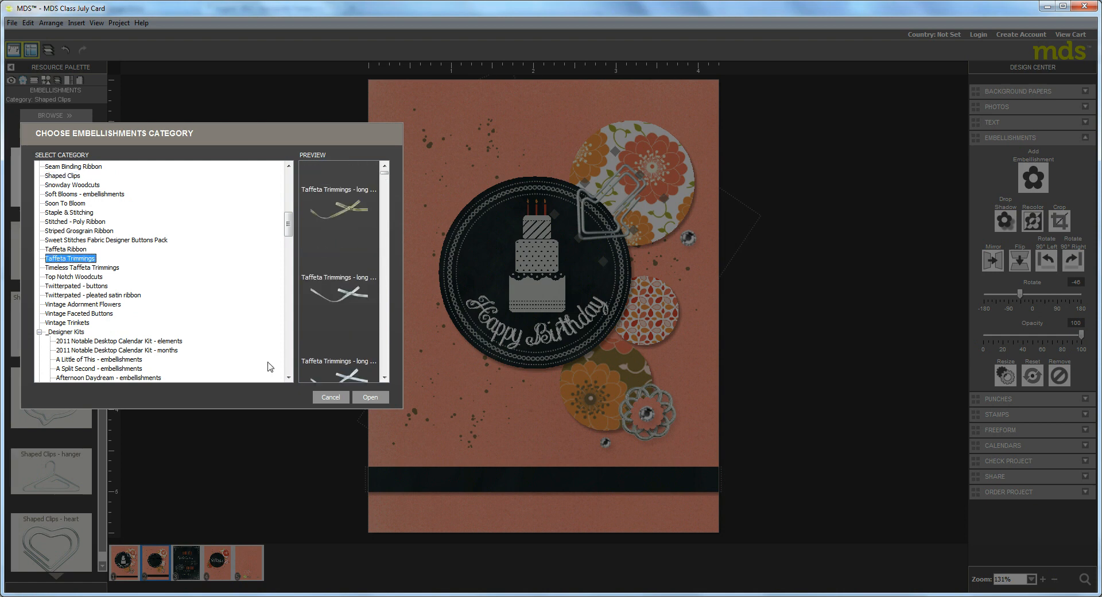
left_click(371, 397)
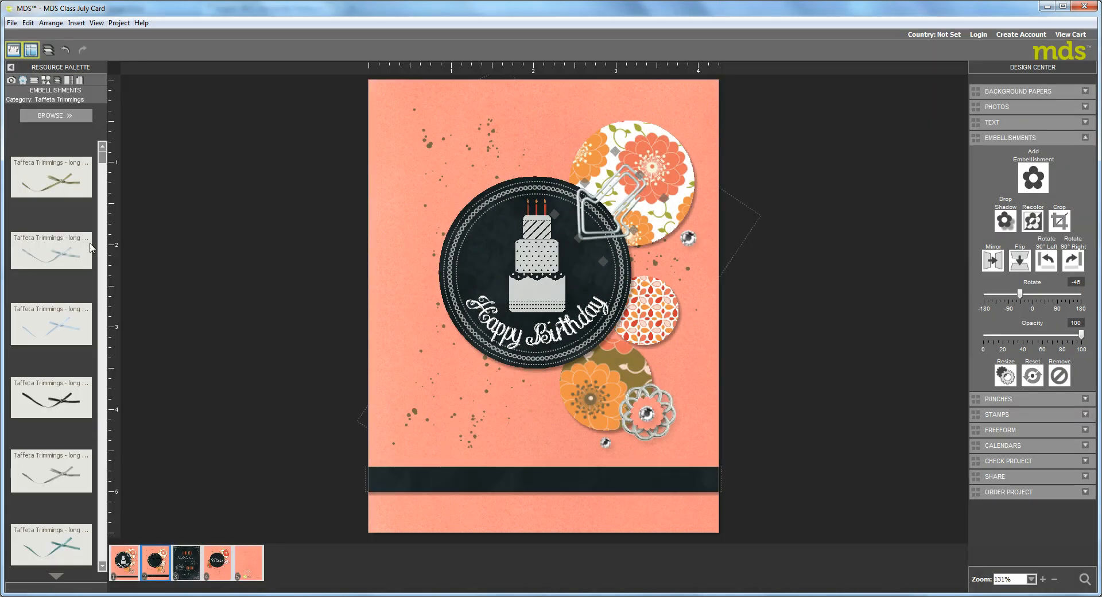
left_click_drag(100, 162, 109, 540)
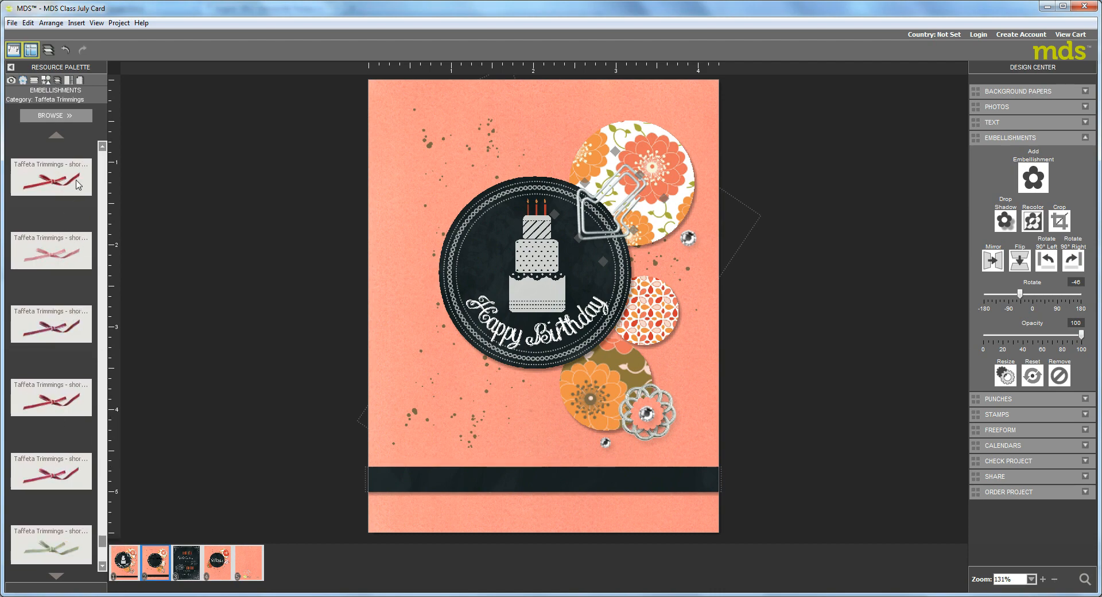
left_click(103, 168)
left_click(104, 167)
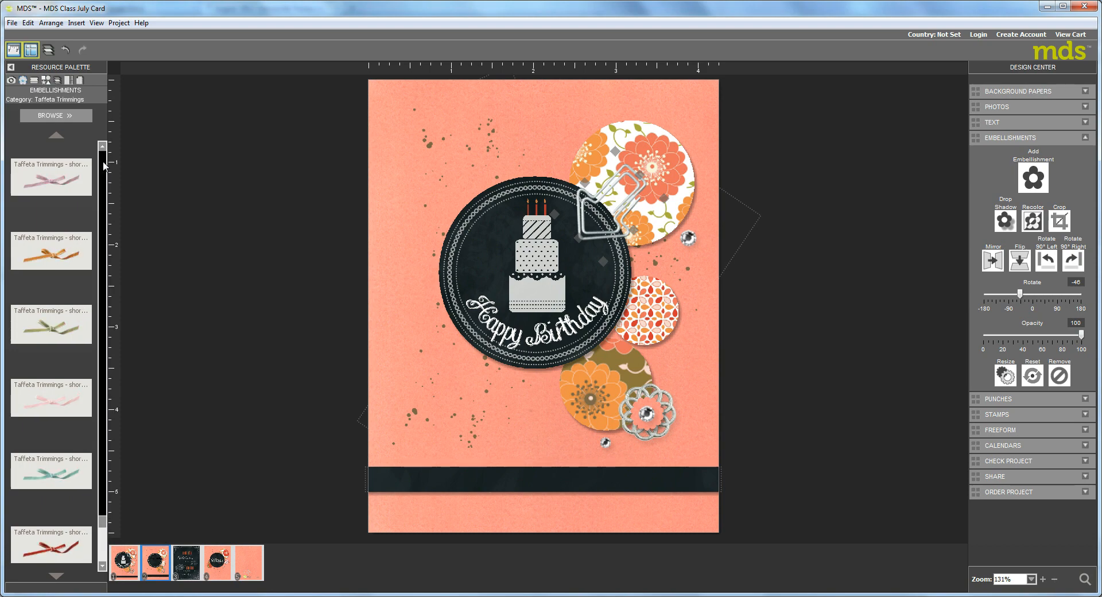
left_click(103, 166)
left_click(104, 166)
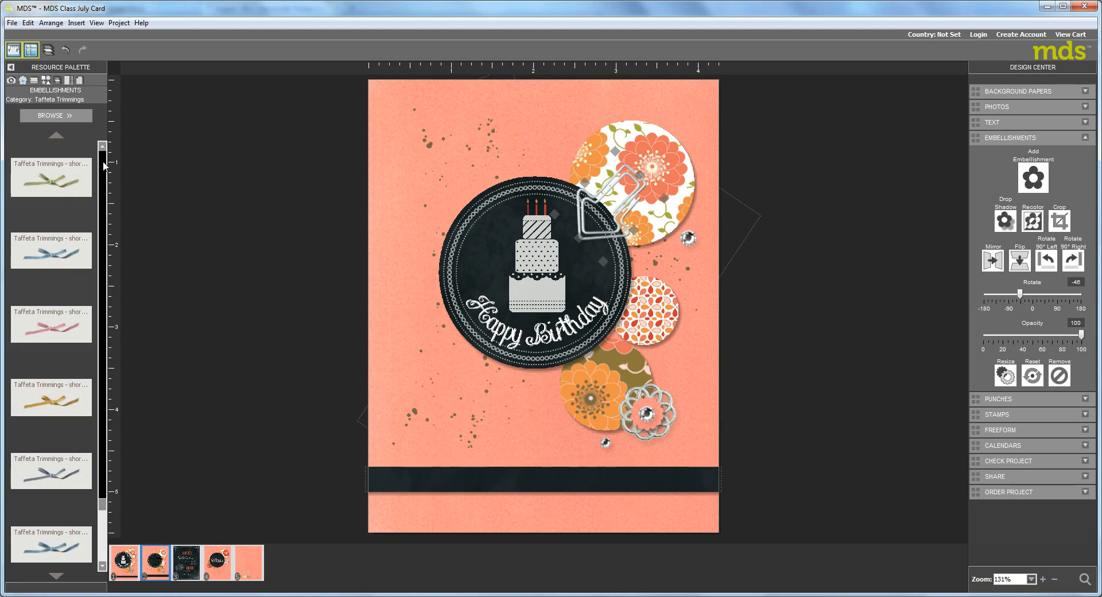
left_click(104, 166)
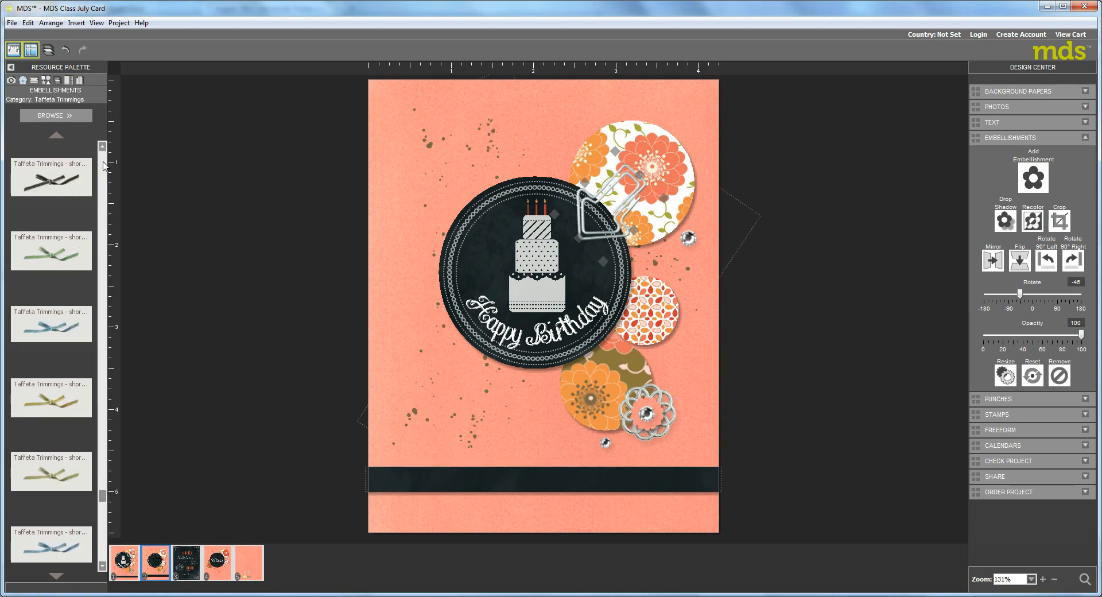
left_click(104, 166)
left_click(104, 166)
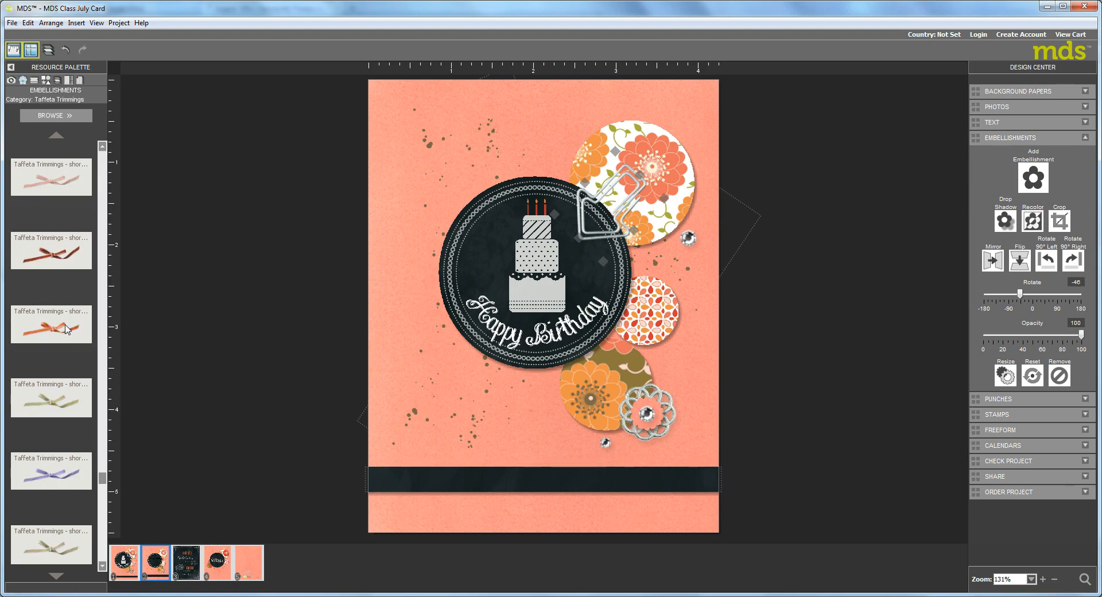
Place the short orange taffeta bow, rotate it to 26 degrees, and position it over the arrow clip
left_click_drag(51, 331, 720, 218)
left_click_drag(782, 144, 702, 199)
left_click_drag(692, 263, 694, 260)
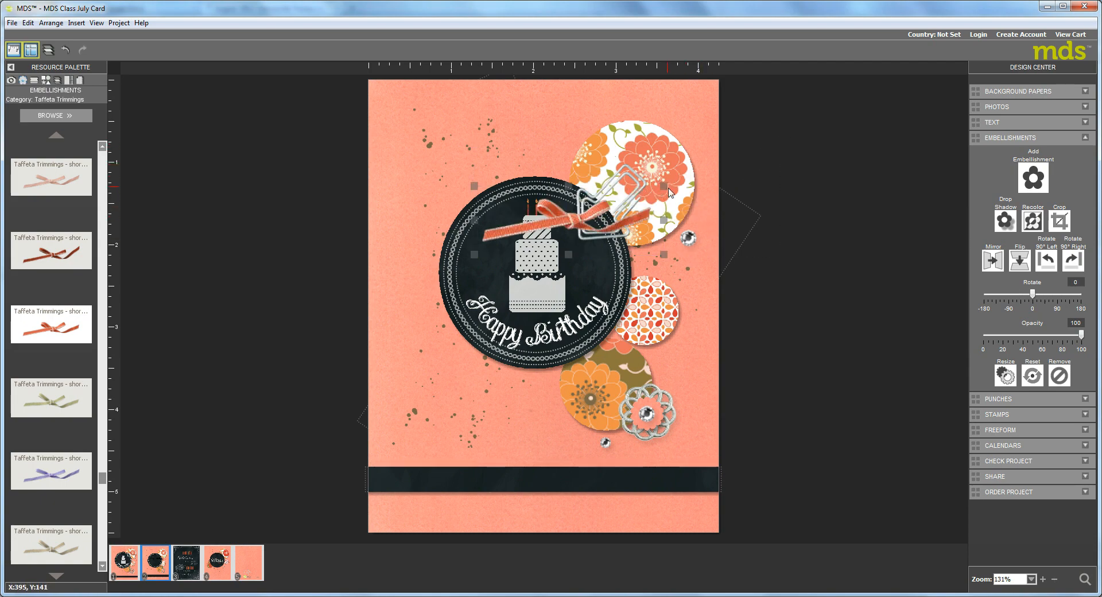
left_click_drag(666, 188, 669, 231)
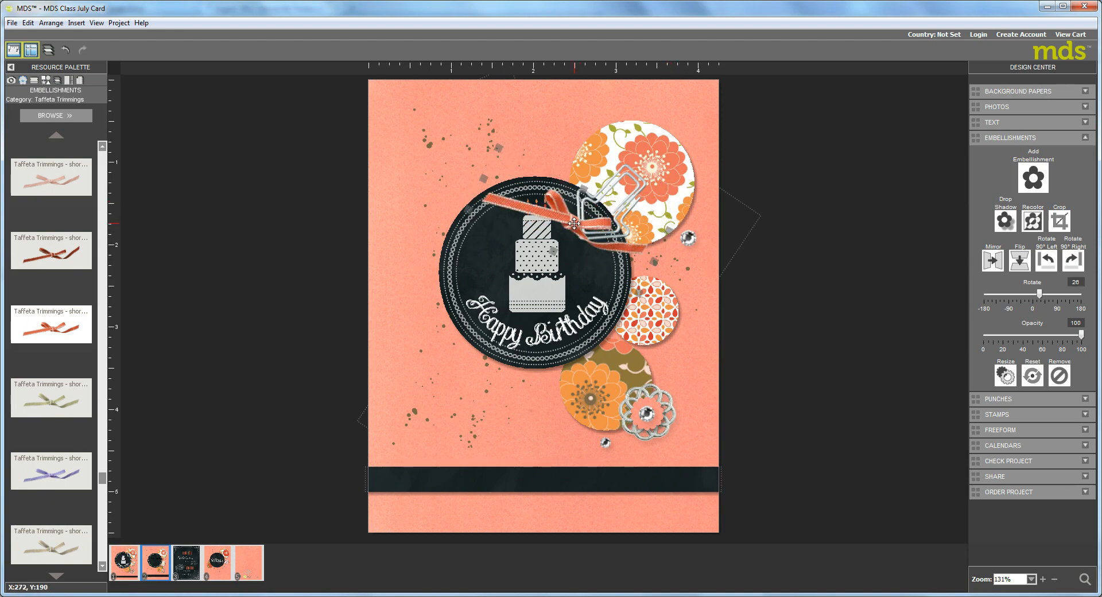
left_click(580, 224)
left_click_drag(636, 208, 628, 206)
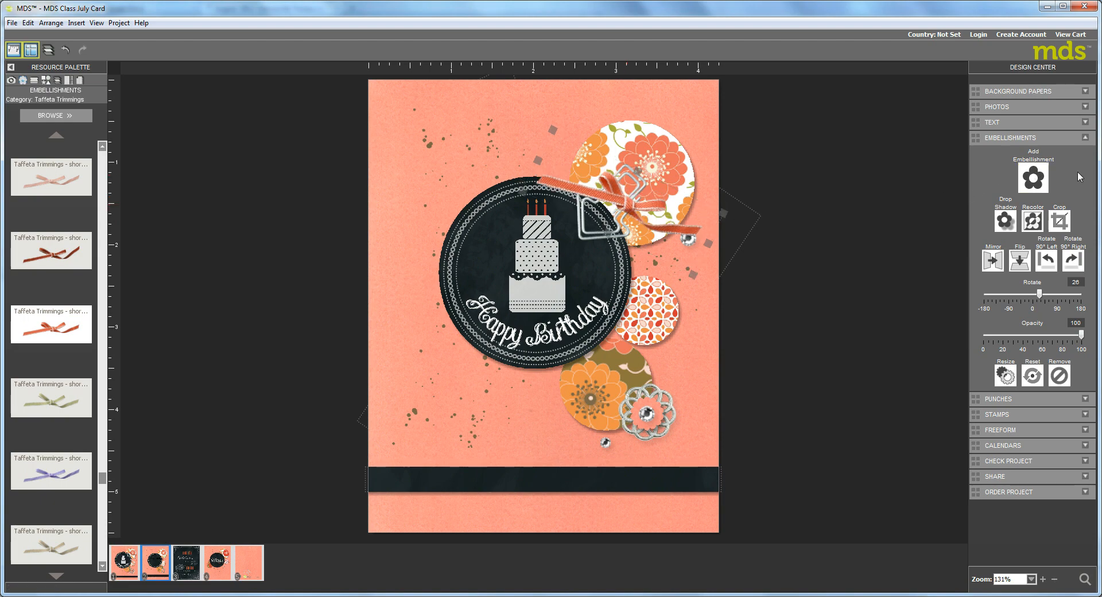
Give the taffeta bow the 35% opacity, blur 5 drop shadow and extend it to every embellishment on the page
left_click(1005, 220)
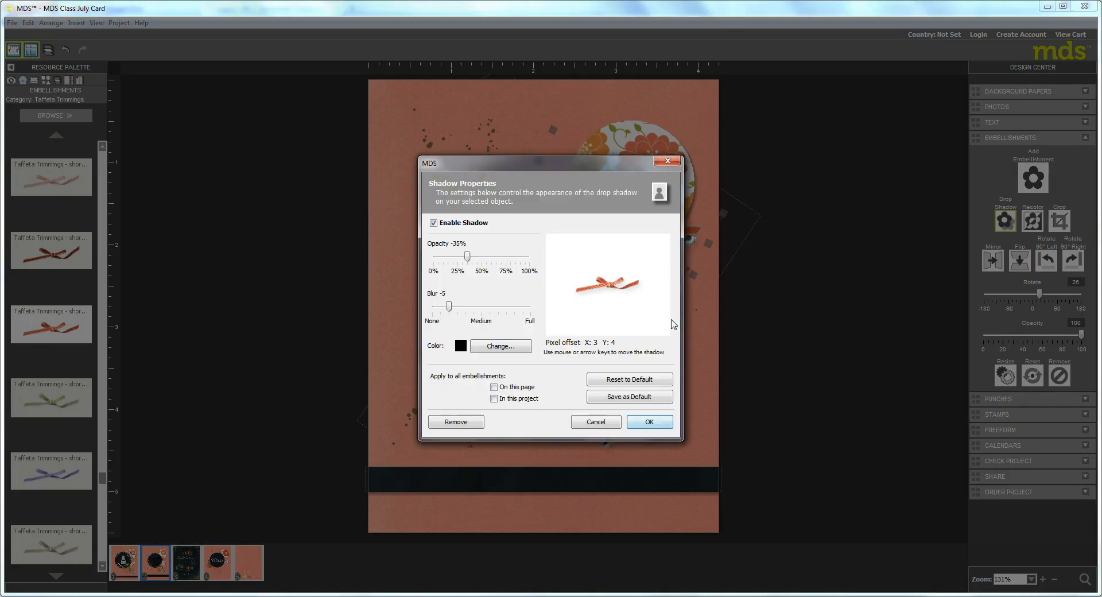
left_click(493, 387)
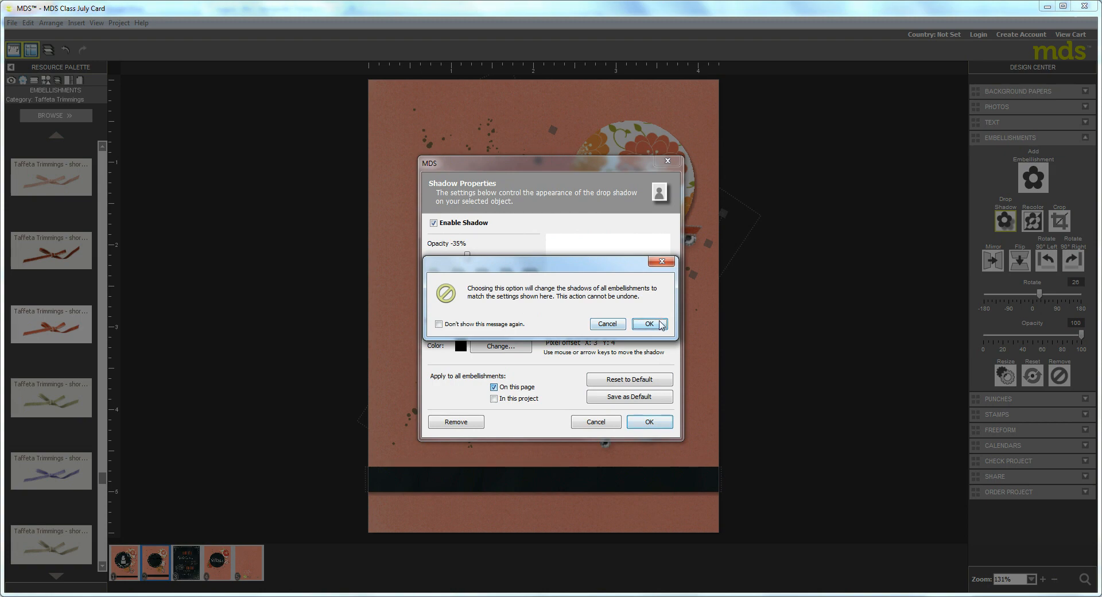
left_click(660, 322)
left_click(649, 423)
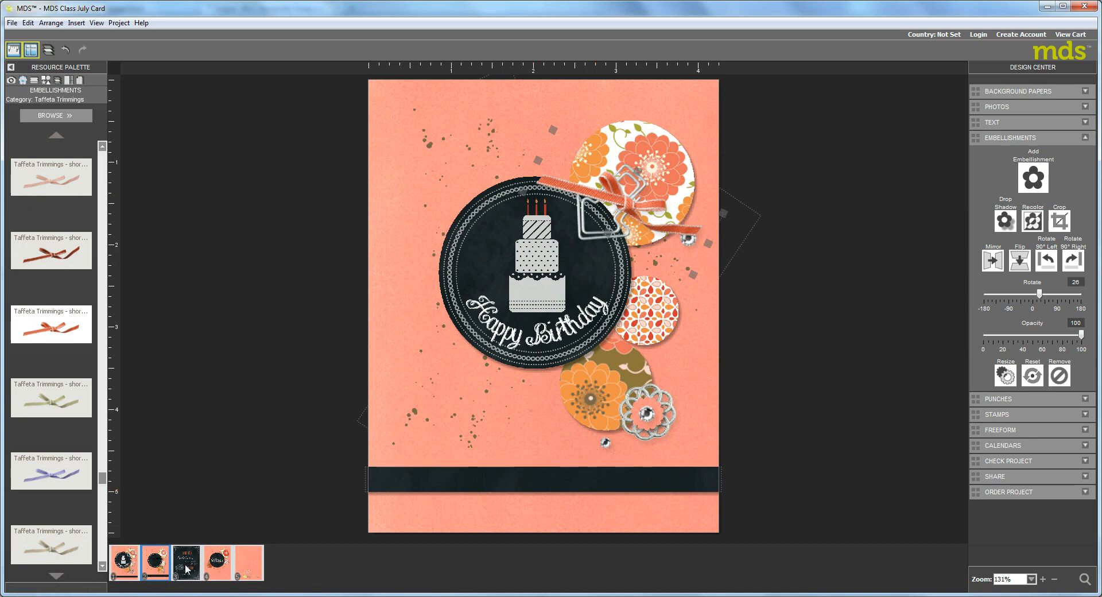
Open the fourth page, with the "make a wish come true" design, for viewing
left_click(218, 570)
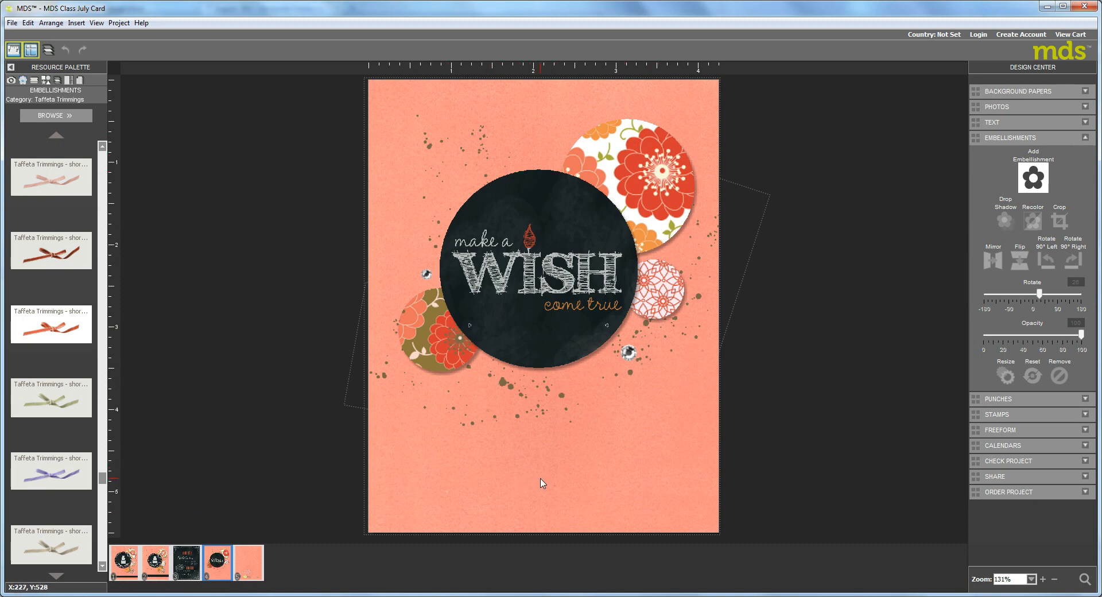
Add the "Celebrate the birthday of" stamp from the Make A Wish set to the blank area below the black circle
left_click(522, 262)
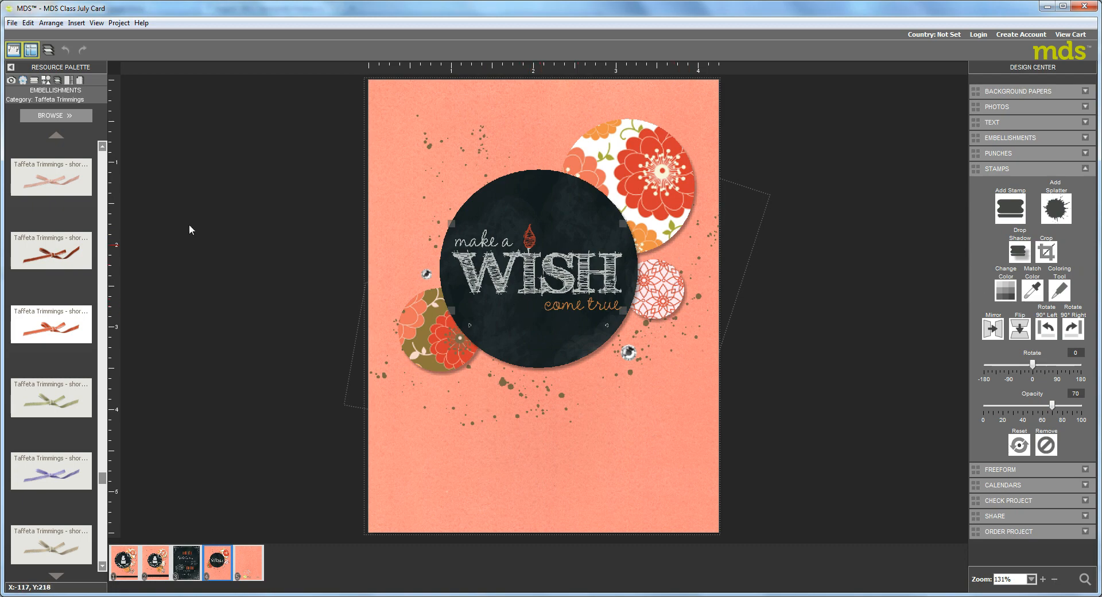
left_click(34, 80)
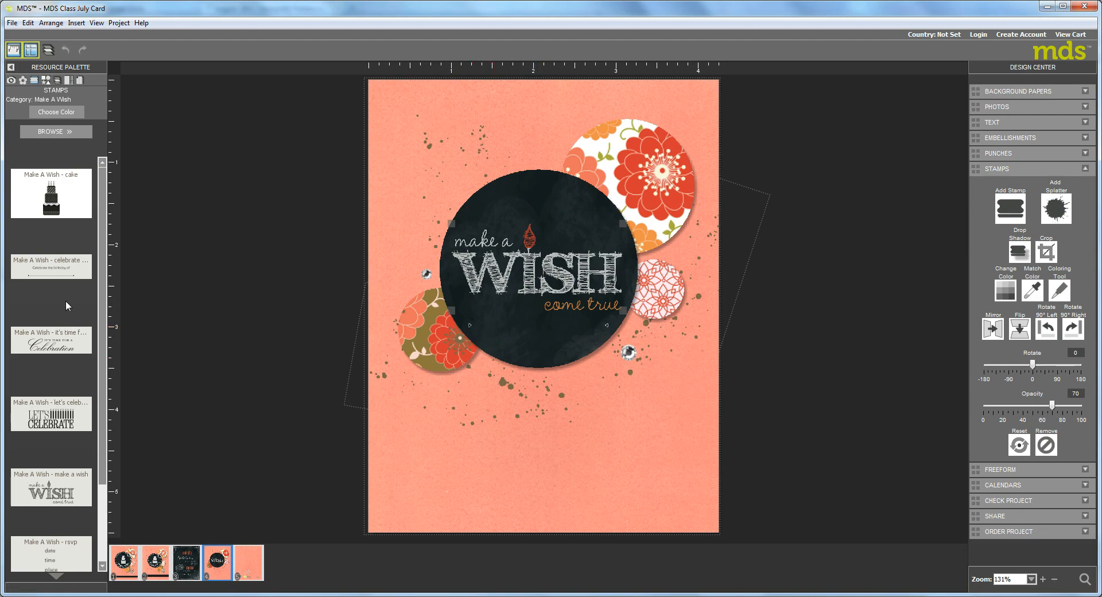
left_click_drag(48, 271, 581, 434)
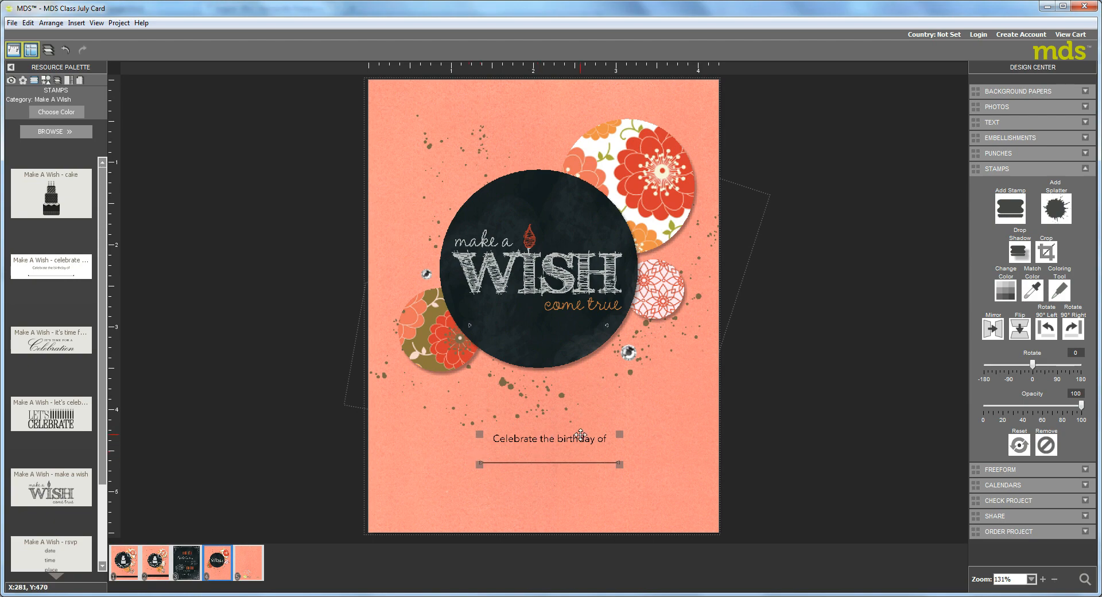
Crop the birthday stamp down to just its full heart-ended line and recolor the line white
left_click(1046, 251)
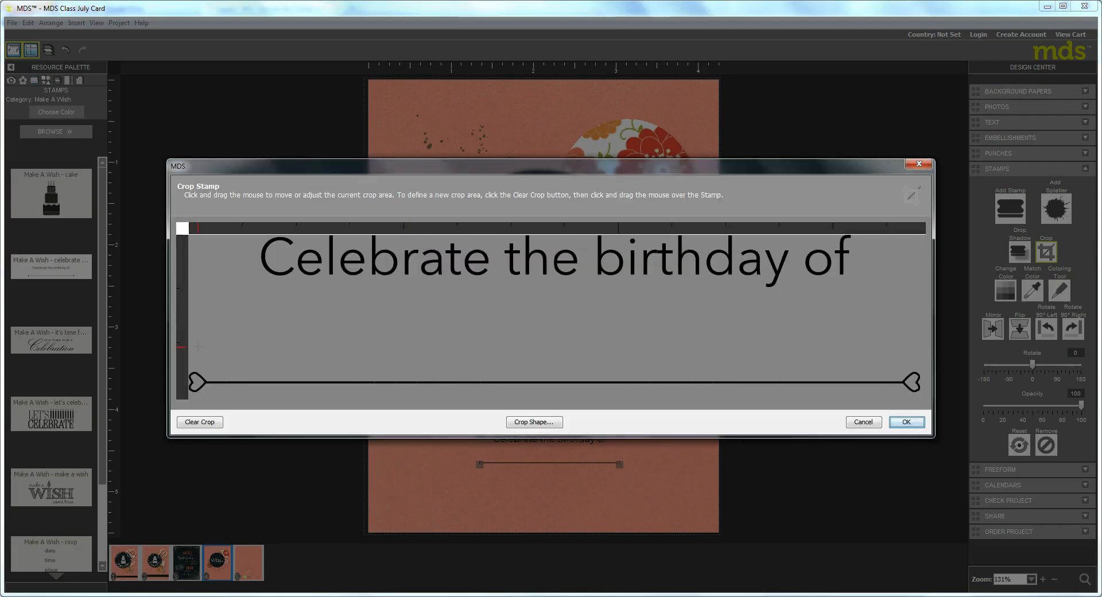
left_click_drag(197, 347, 944, 437)
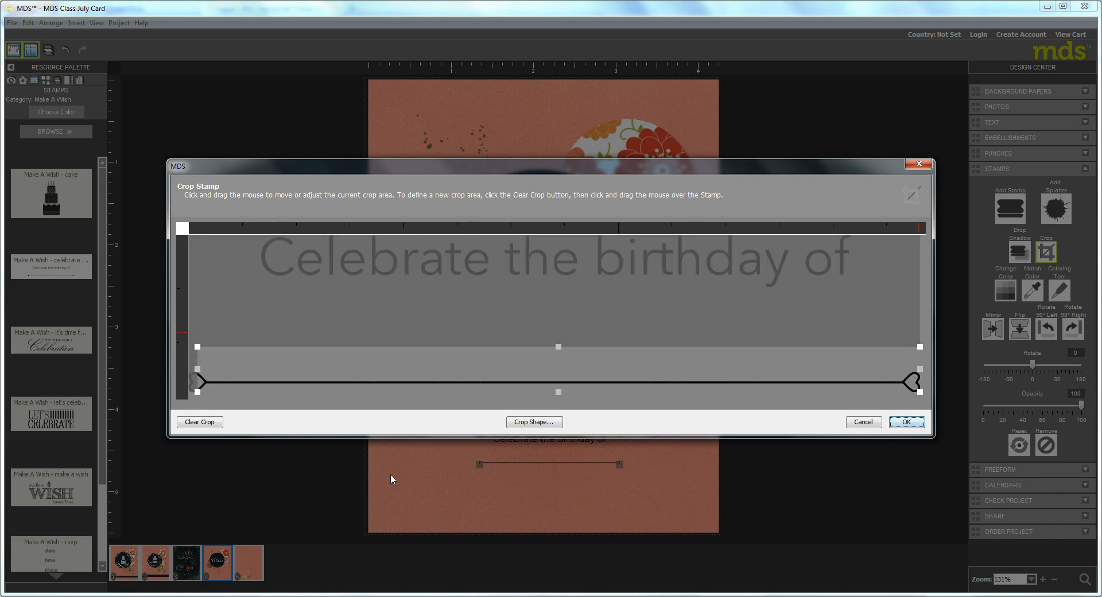
left_click_drag(197, 369, 190, 370)
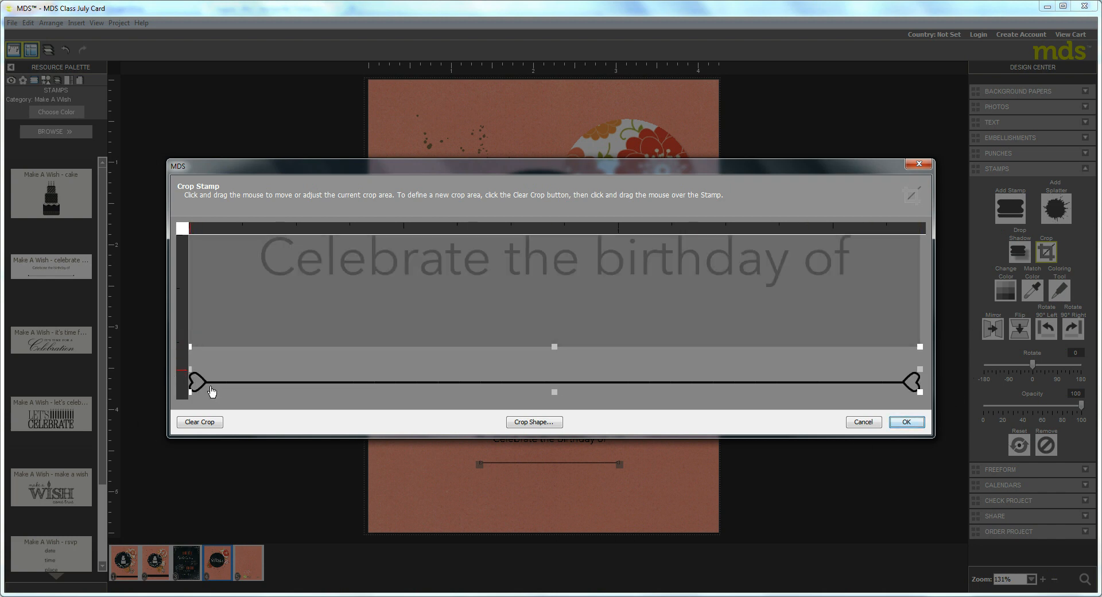
left_click(906, 422)
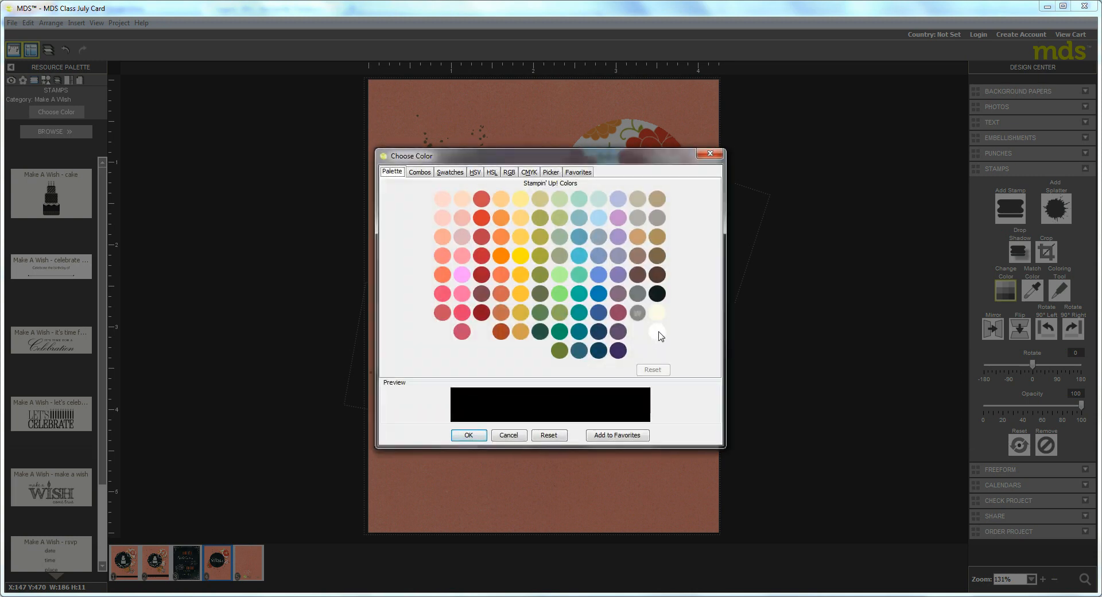
left_click(659, 333)
left_click(469, 435)
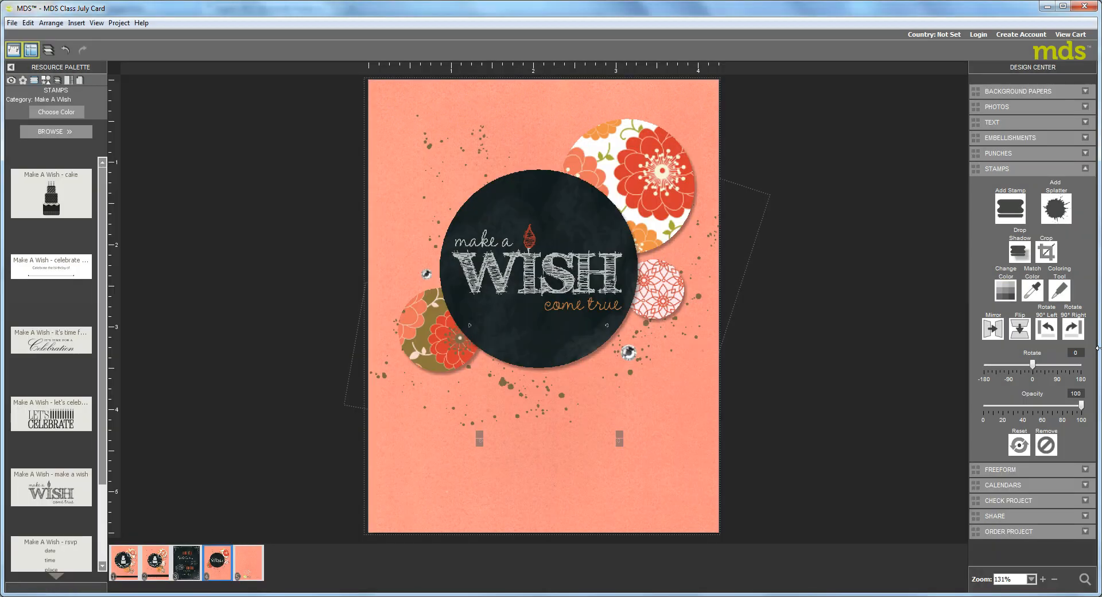